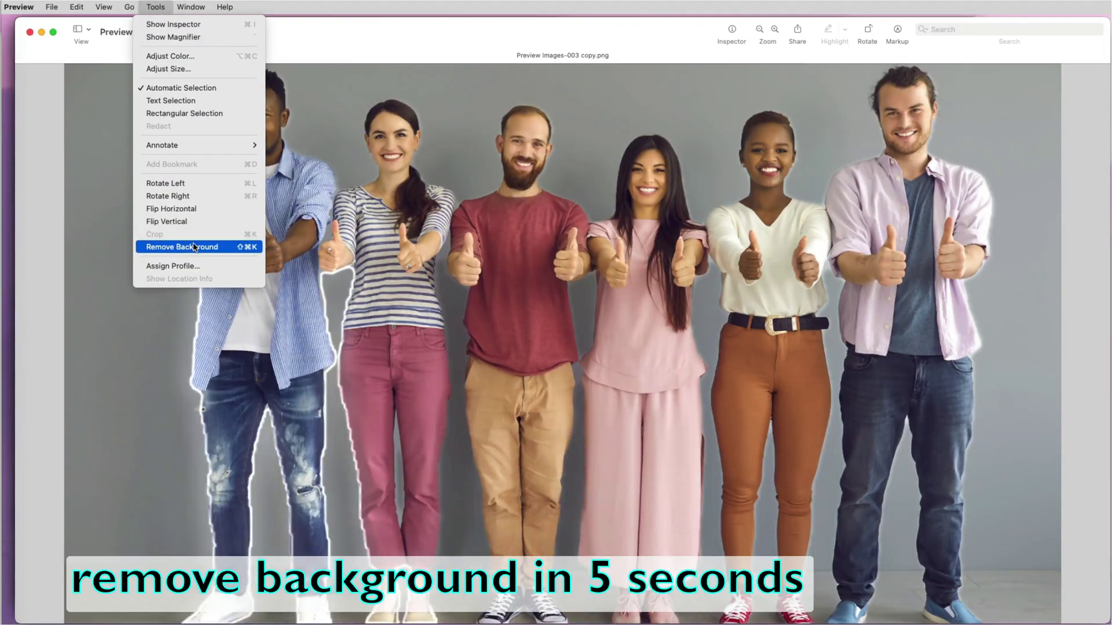
Preview the tutorial's results: backgrounds removed, letter counters cleared, Keynote screenshot whites made transparent.
{"action": "left_click", "coordinate": [193, 248]}
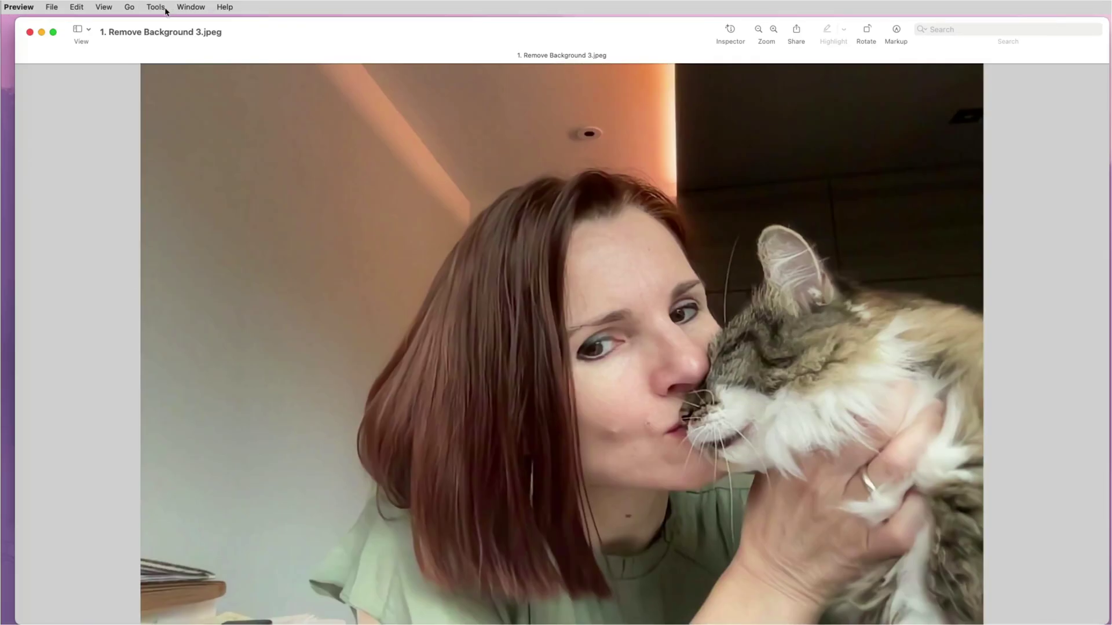
{"action": "left_click", "coordinate": [155, 7]}
{"action": "left_click", "coordinate": [196, 247]}
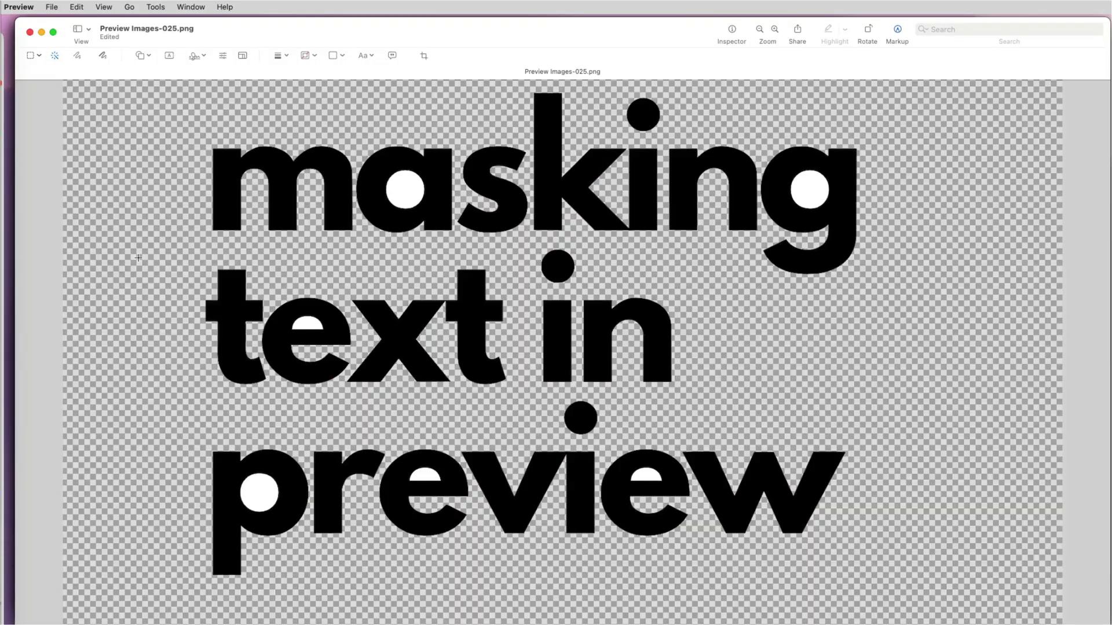
{"action": "left_click", "coordinate": [406, 190]}
{"action": "left_click", "coordinate": [811, 189]}
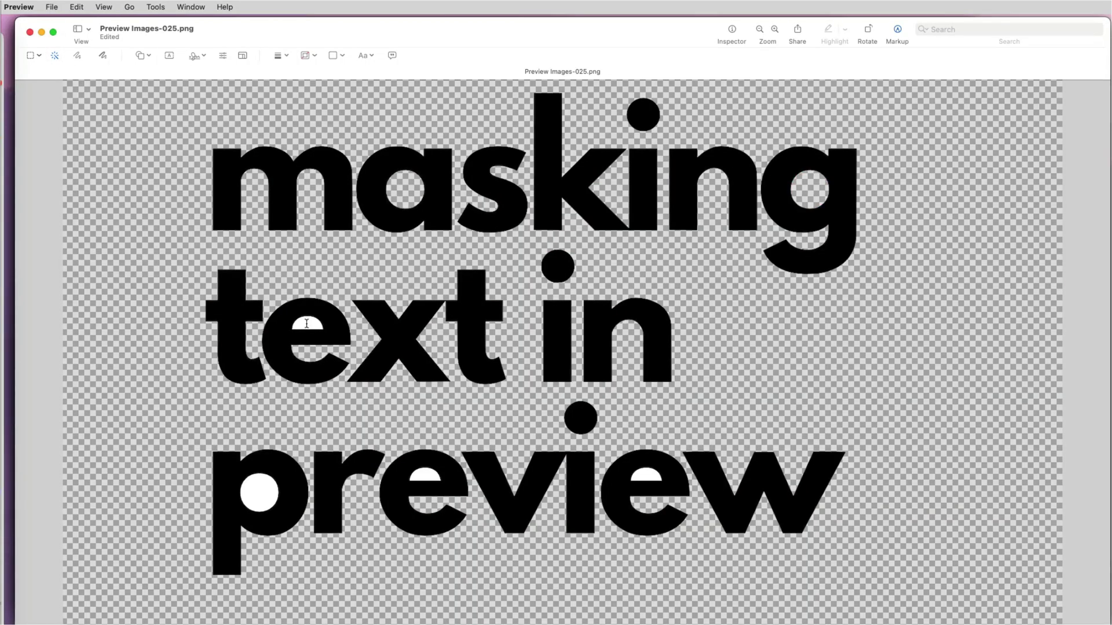
{"action": "left_click", "coordinate": [306, 324]}
{"action": "left_click", "coordinate": [259, 493]}
{"action": "left_click", "coordinate": [426, 476]}
{"action": "left_click", "coordinate": [647, 476]}
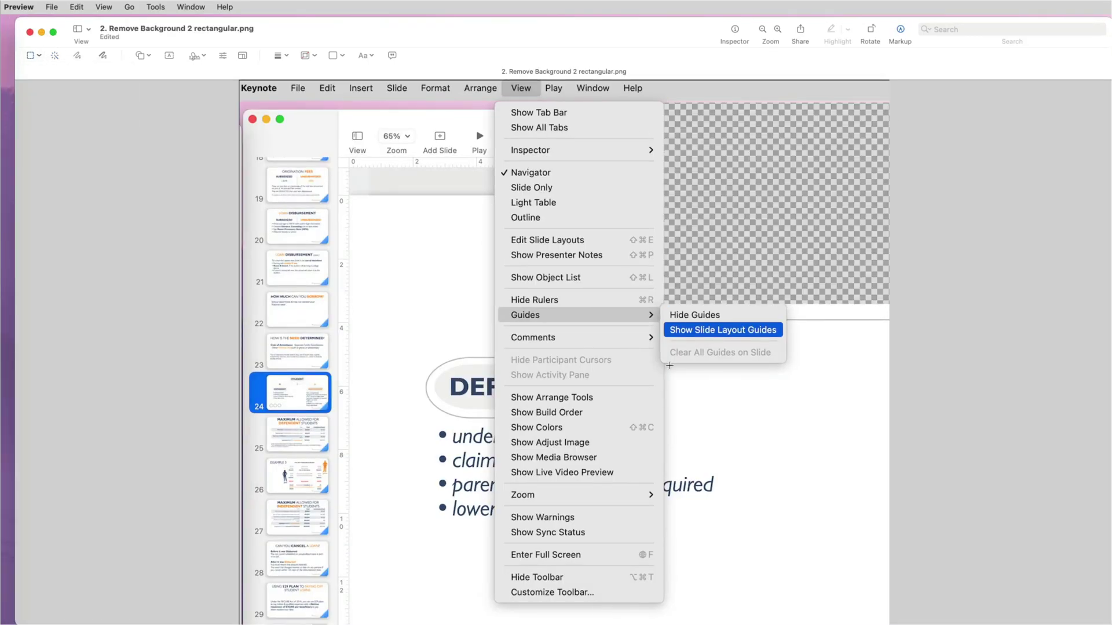
{"action": "left_click", "coordinate": [670, 365]}
{"action": "left_click", "coordinate": [455, 332]}
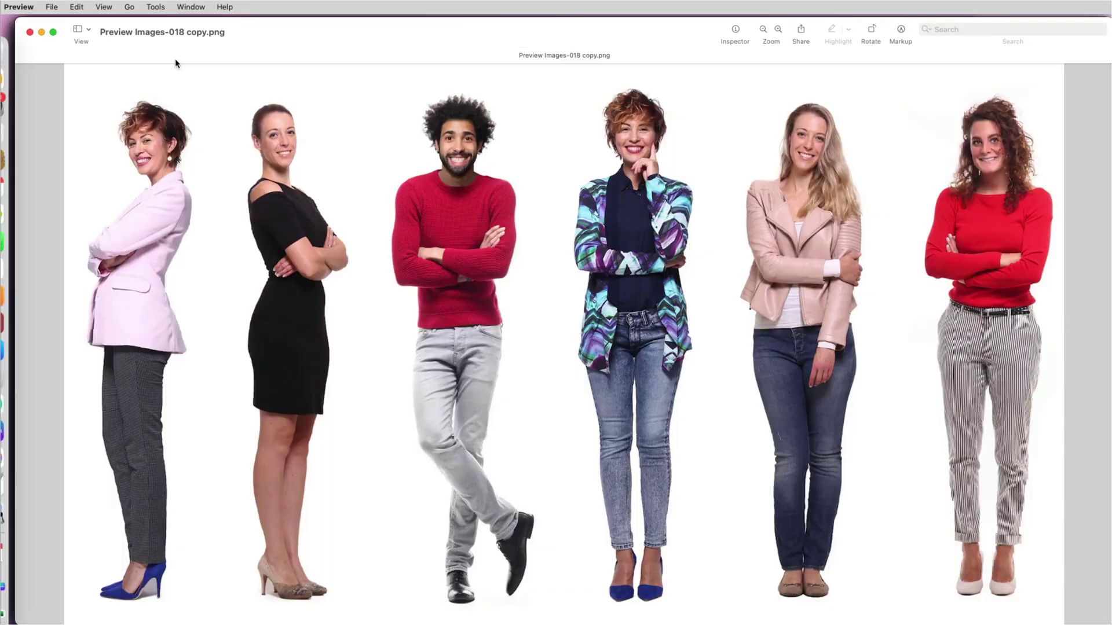
{"action": "left_click", "coordinate": [156, 6]}
{"action": "left_click", "coordinate": [187, 248]}
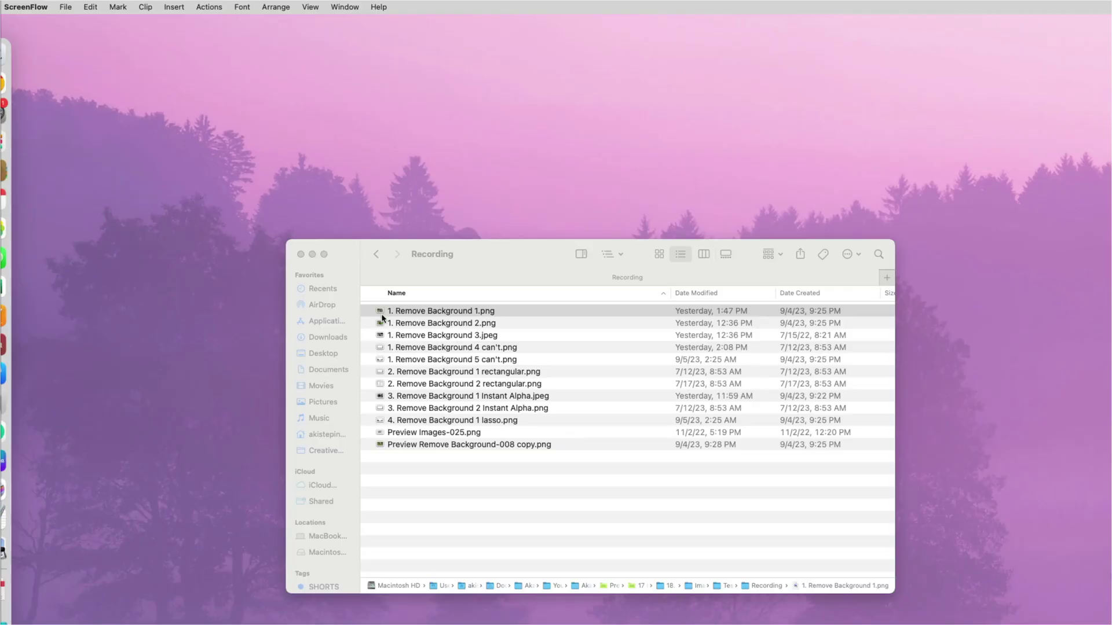
In Finder, select 1. Remove Background 1.png, check its Open With options, and open it in Preview.
{"action": "left_click", "coordinate": [383, 316]}
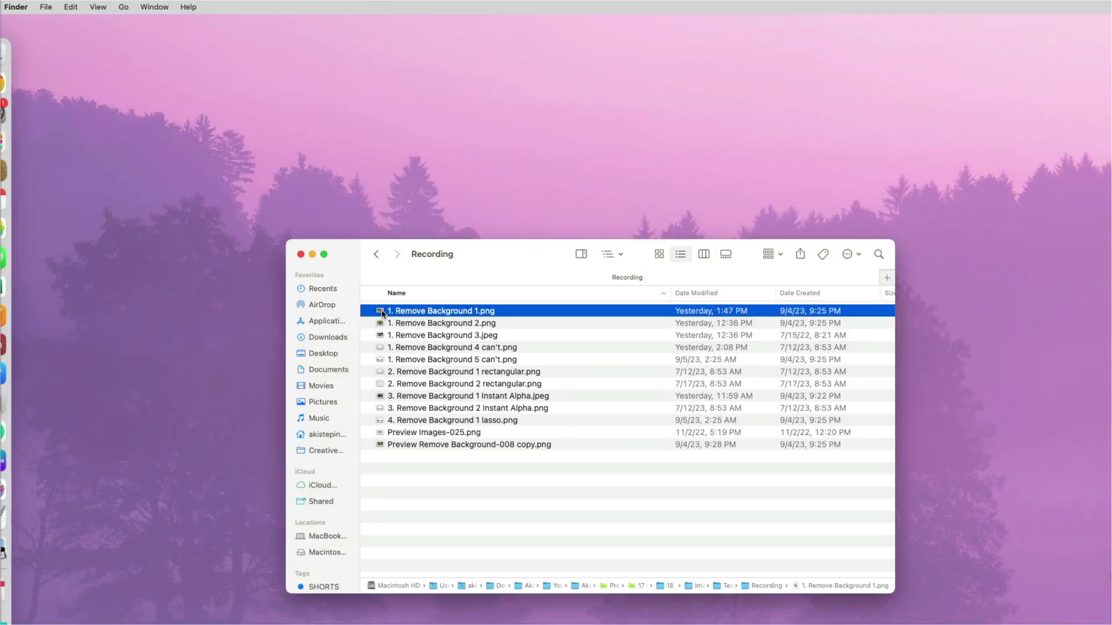
{"action": "right_click", "coordinate": [383, 314]}
{"action": "mouse_move", "coordinate": [407, 330]}
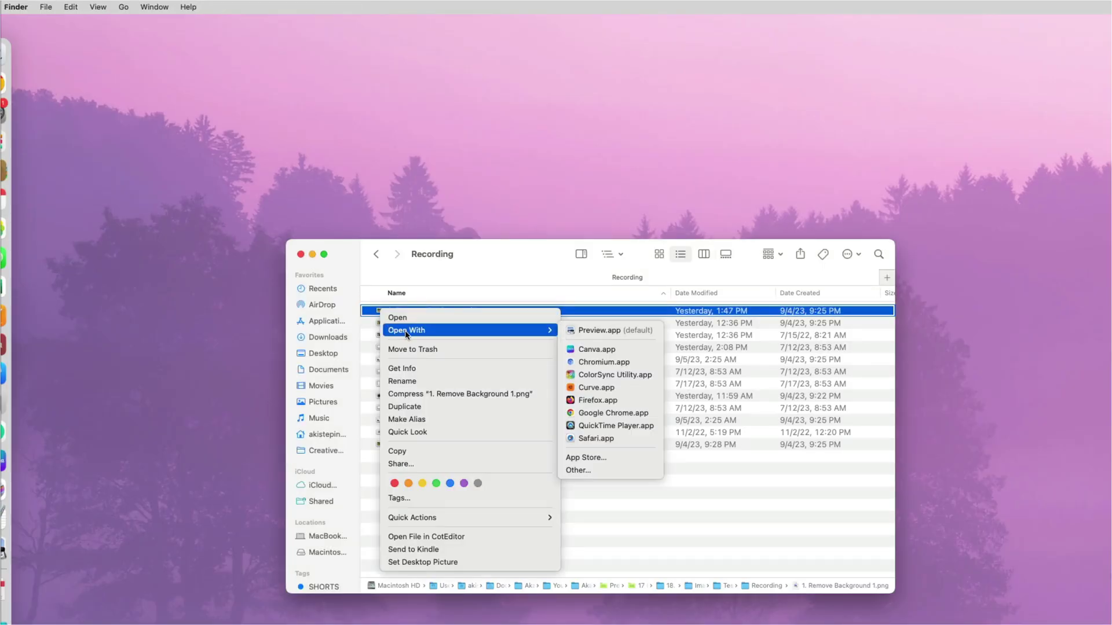
{"action": "left_click", "coordinate": [396, 310]}
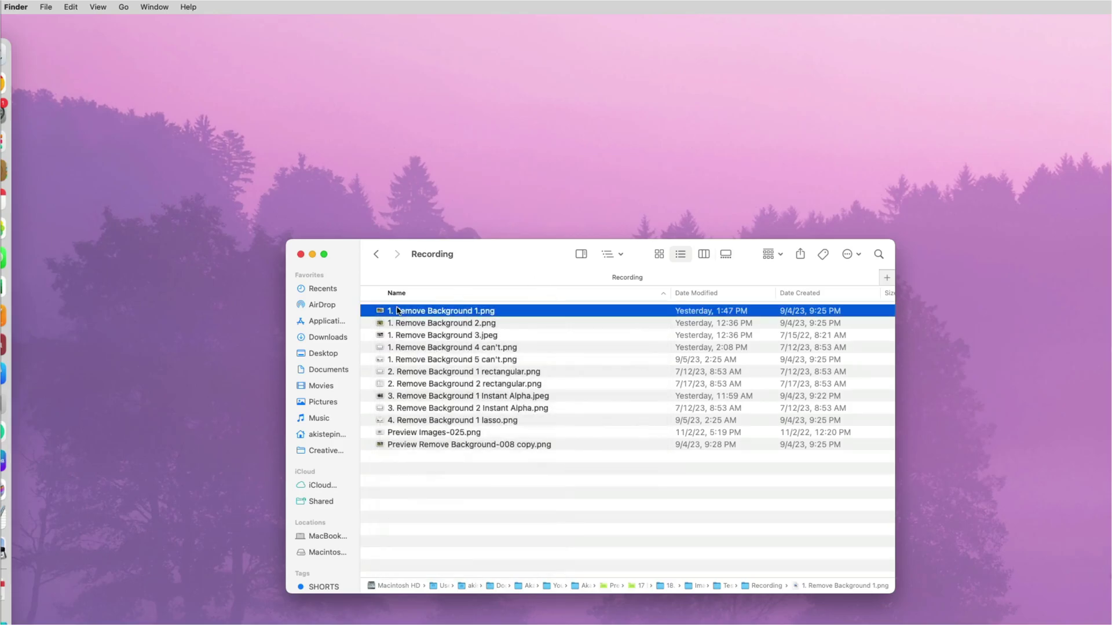
{"action": "double_click", "coordinate": [382, 312]}
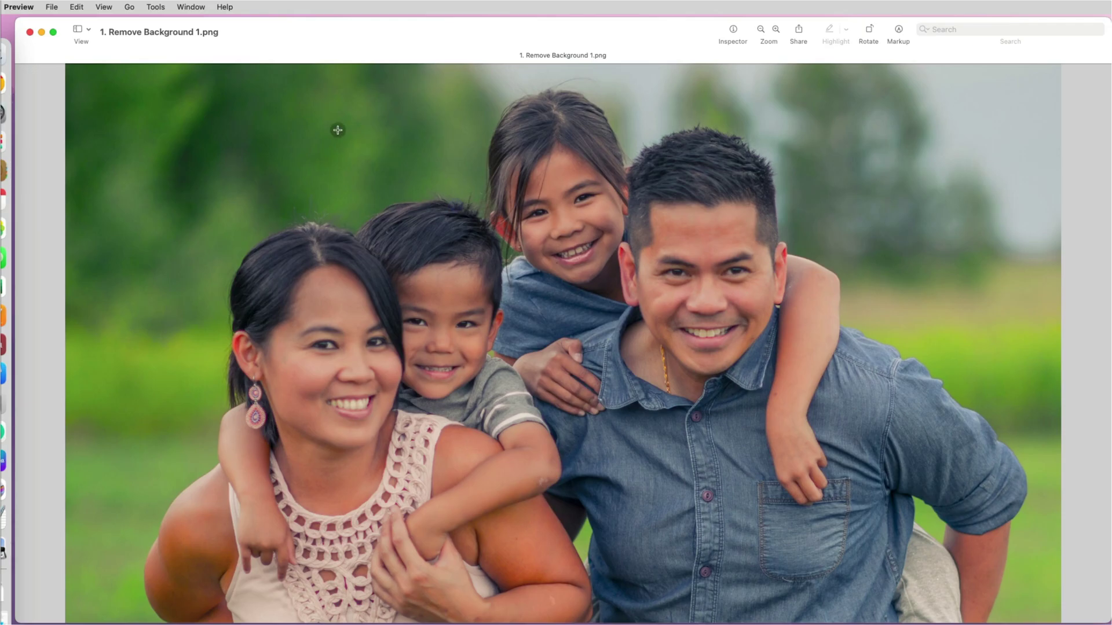
Apply Tools > Remove Background to leave the four family members on transparency.
{"action": "left_click", "coordinate": [156, 10]}
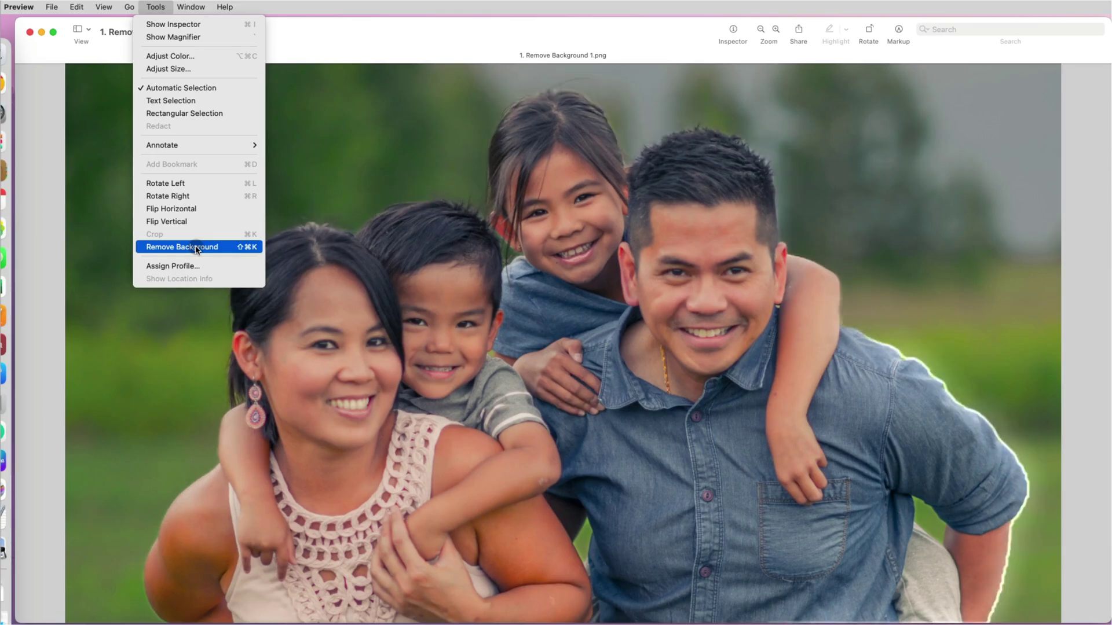
{"action": "left_click", "coordinate": [196, 247]}
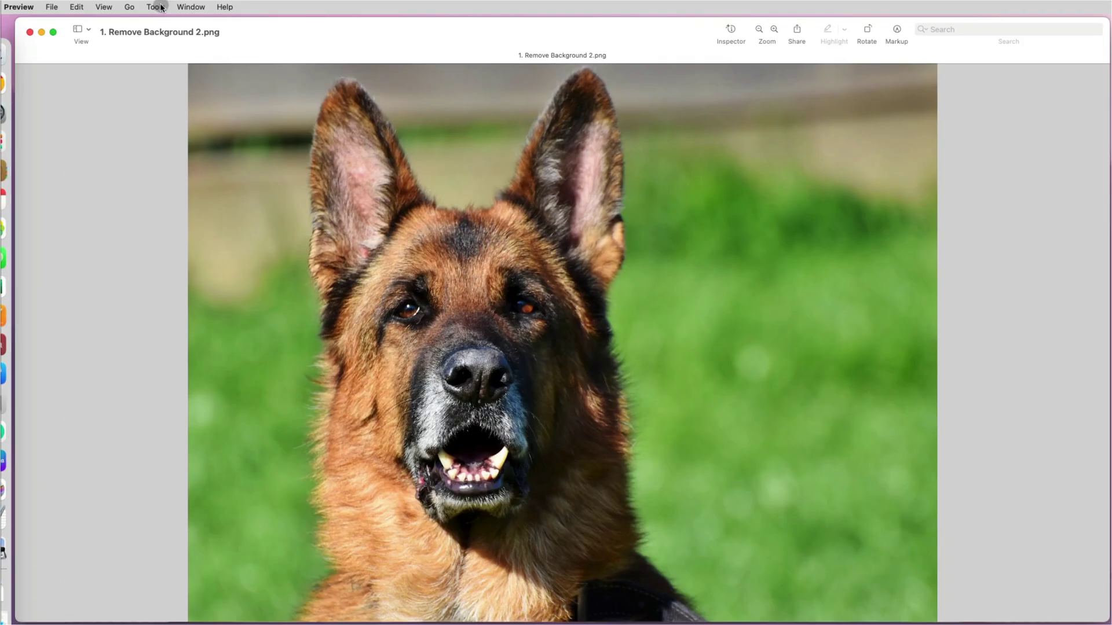
Apply Remove Background to the German shepherd photo, then hand focus to Finder.
{"action": "left_click", "coordinate": [155, 7]}
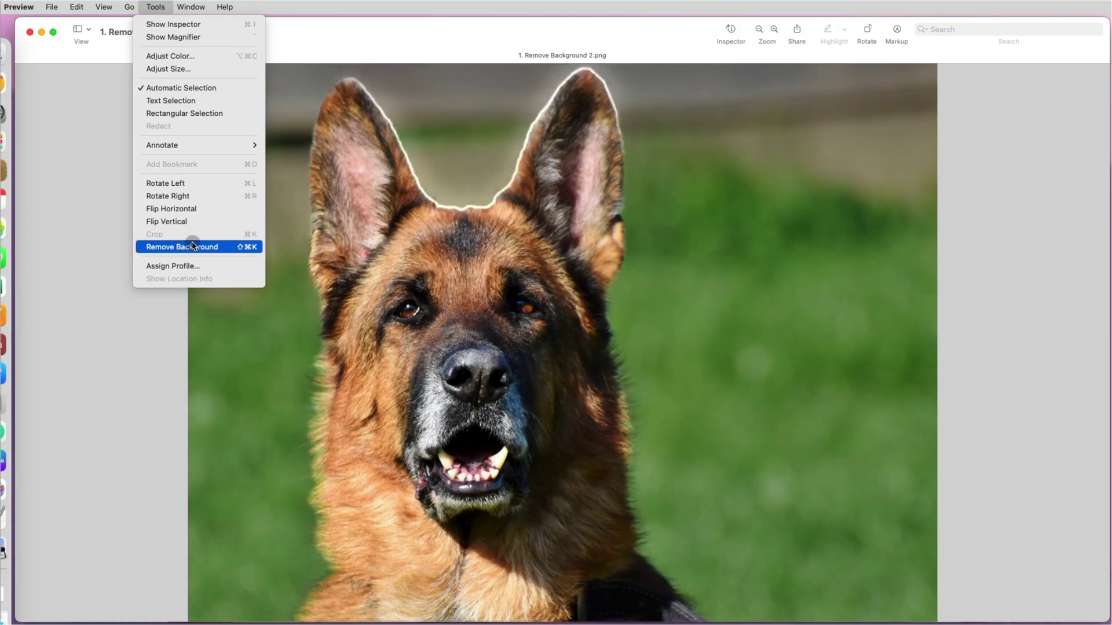
{"action": "left_click", "coordinate": [193, 247]}
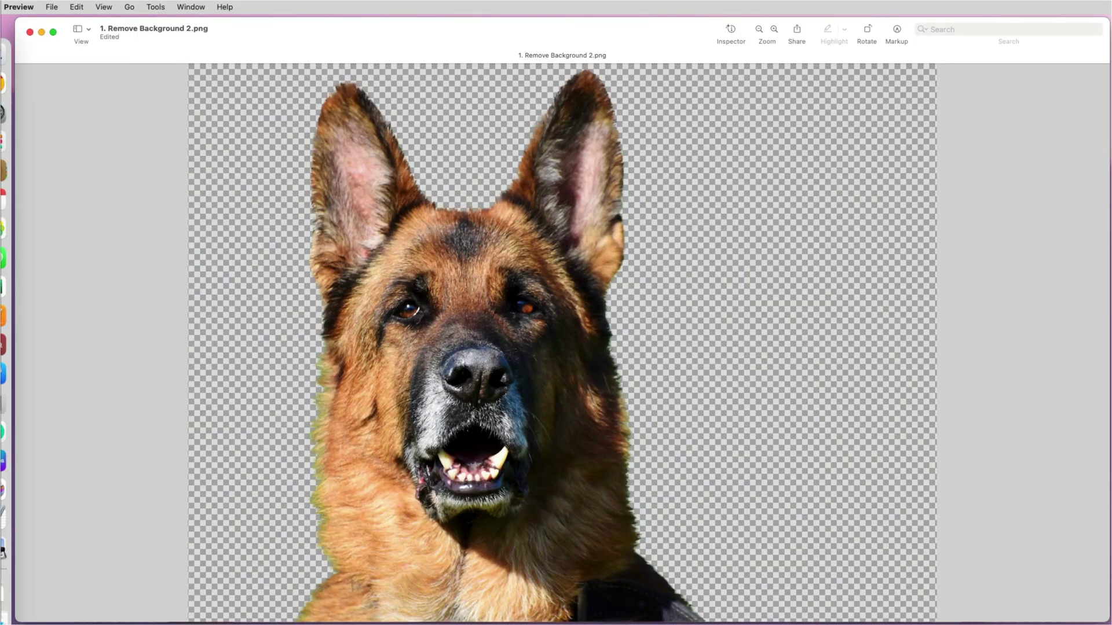
{"action": "key", "text": "super+Tab"}
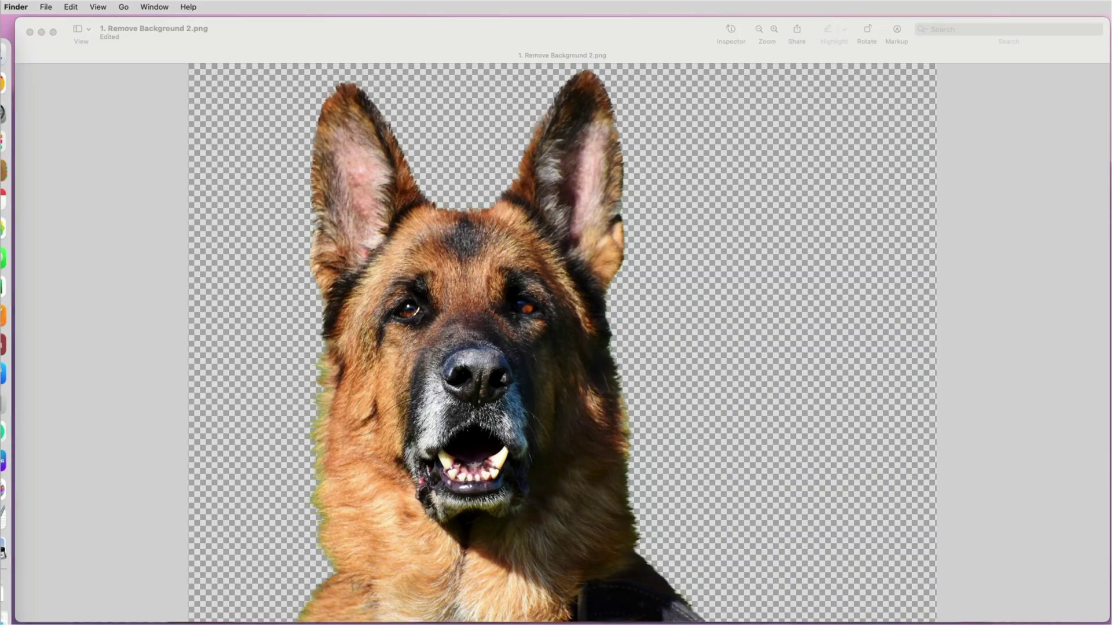
Remove the woman-and-cat photo's background, accepting the Convert to PNG prompt.
{"action": "left_click", "coordinate": [156, 7]}
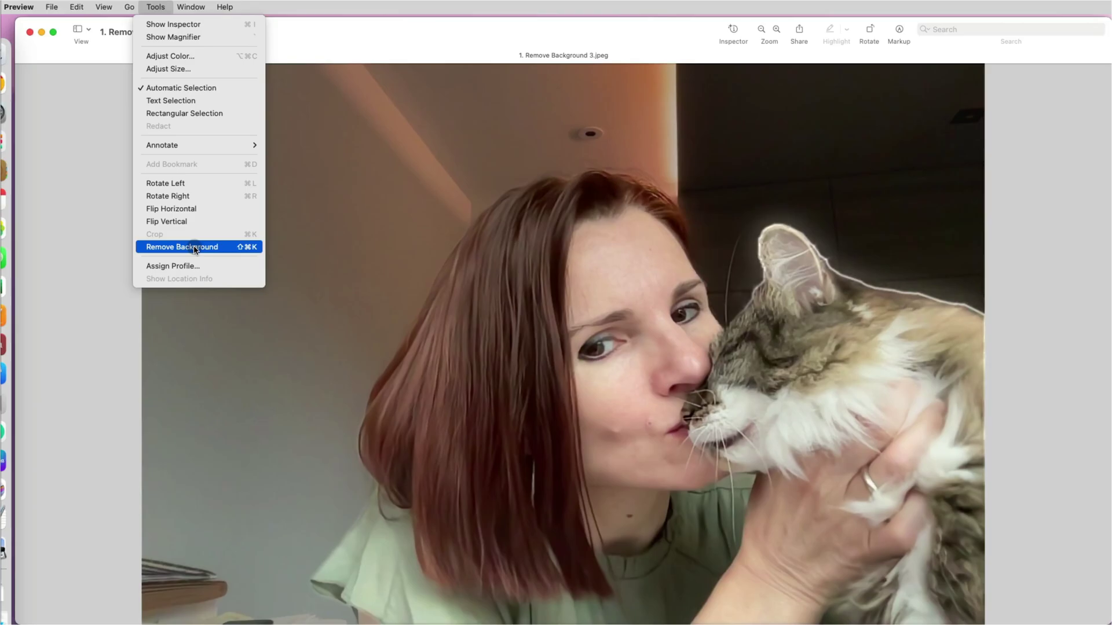
{"action": "left_click", "coordinate": [194, 249]}
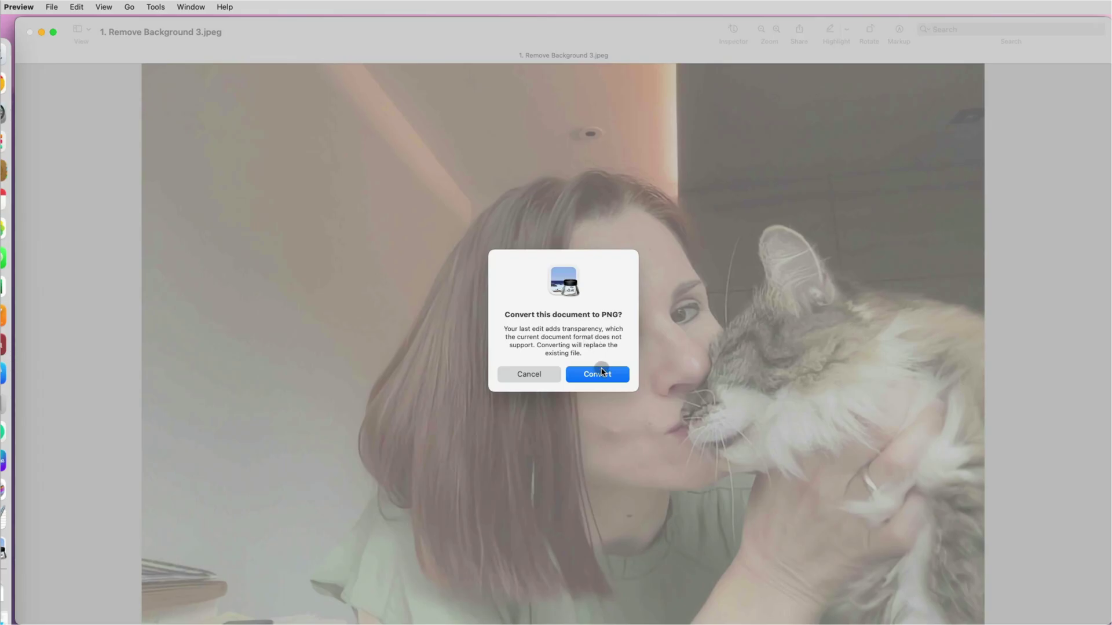
{"action": "left_click", "coordinate": [604, 374]}
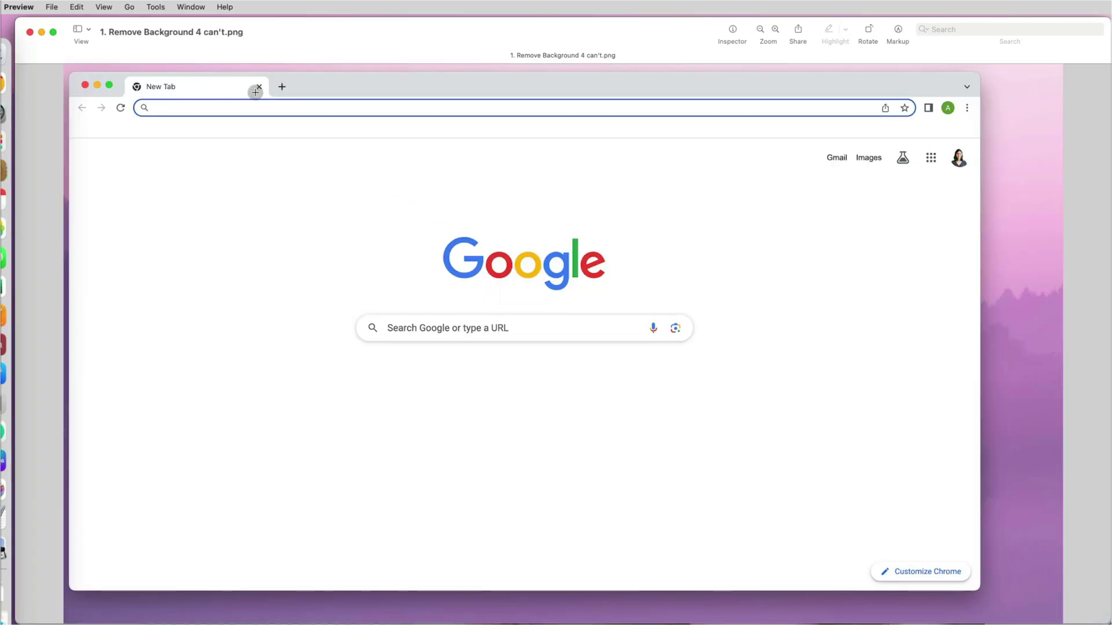
{"action": "left_click", "coordinate": [160, 6]}
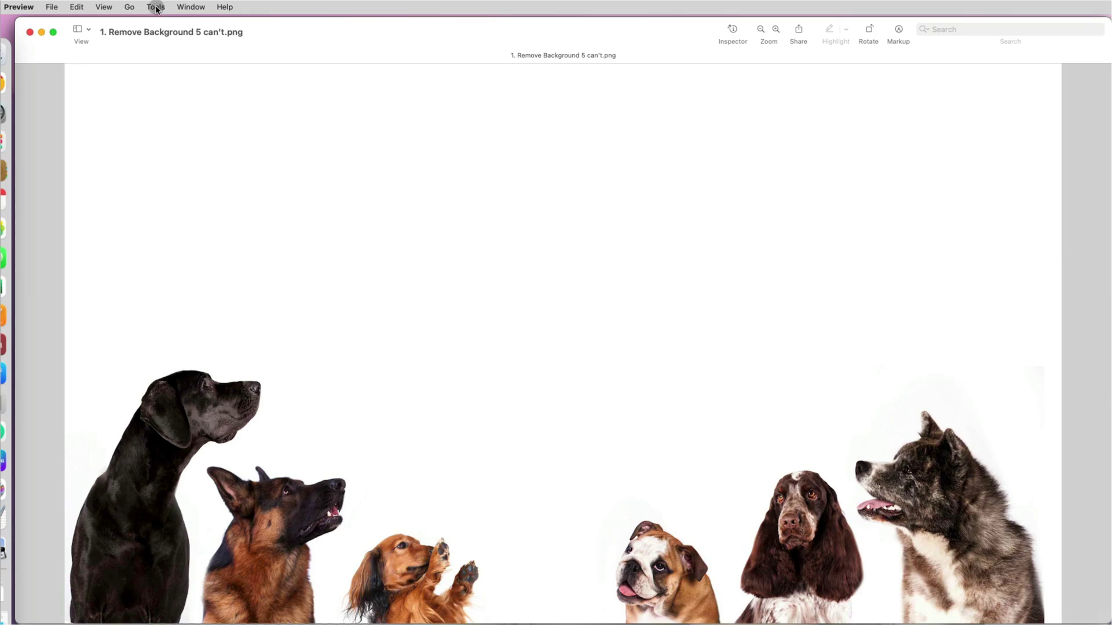
Apply Remove Background to the six-dog photo, which clears the backdrop and the bulldog.
{"action": "left_click", "coordinate": [155, 7]}
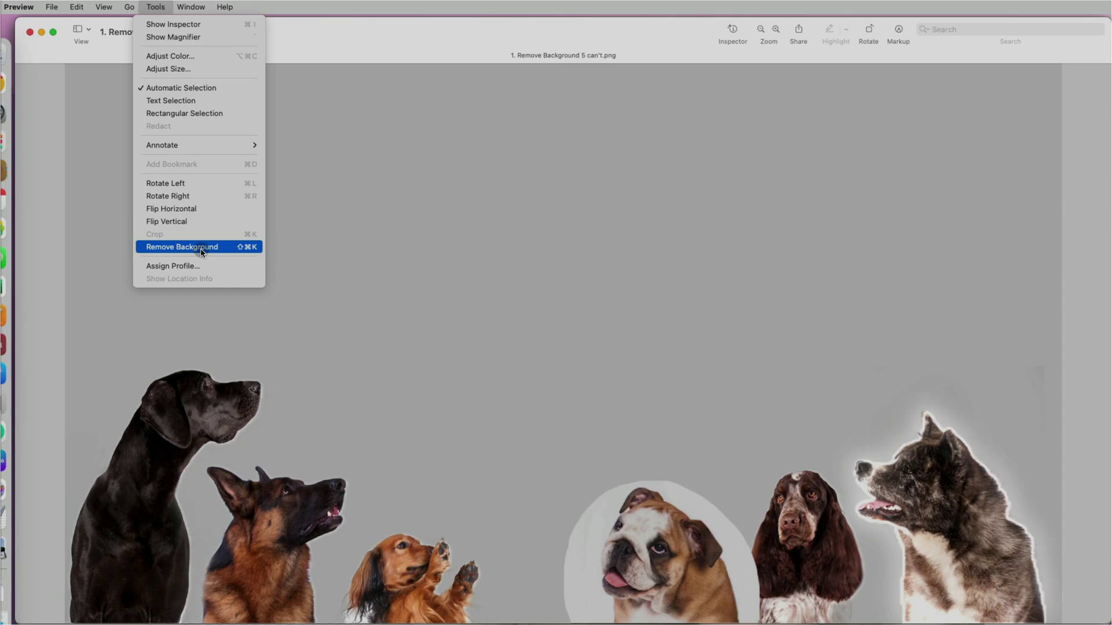
{"action": "left_click", "coordinate": [201, 250]}
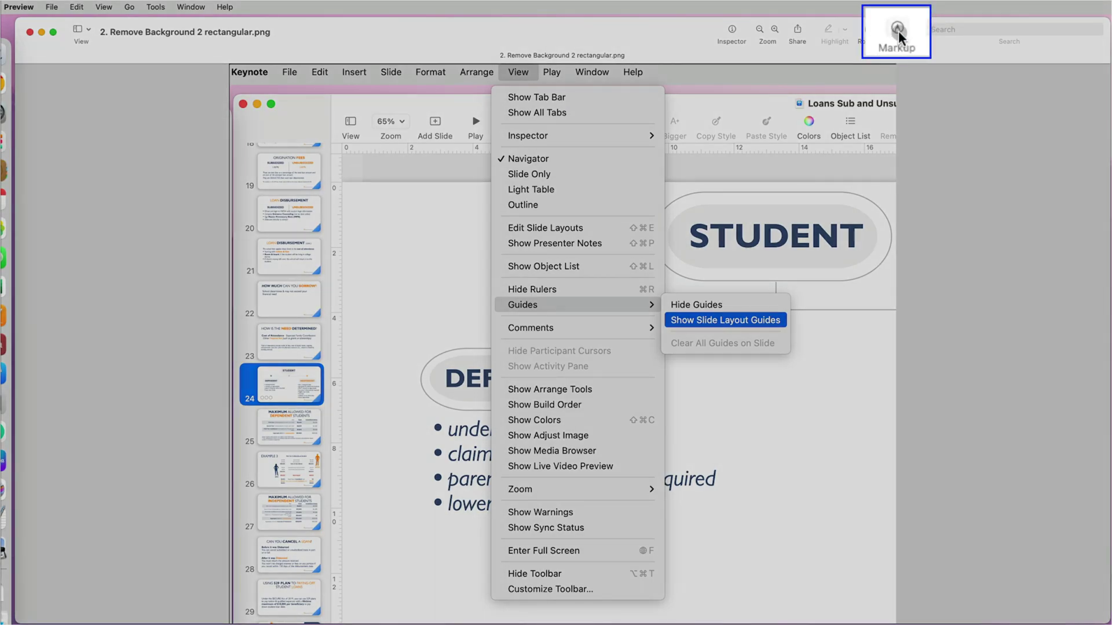
Show the Markup toolbar and choose Rectangular Selection.
{"action": "left_click", "coordinate": [898, 31]}
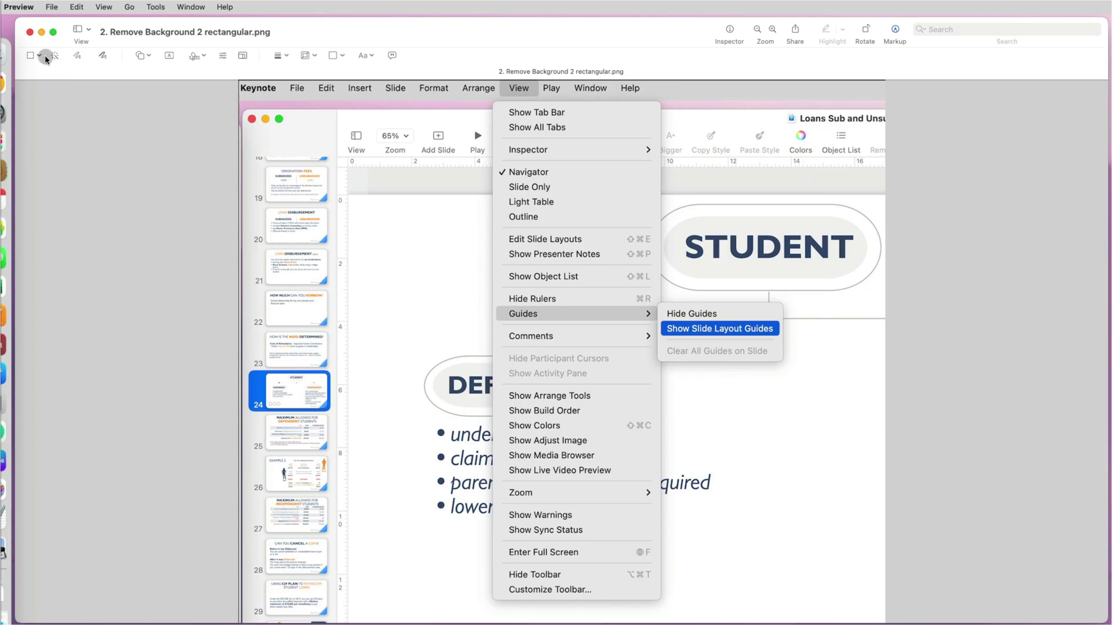
{"action": "left_click", "coordinate": [43, 53]}
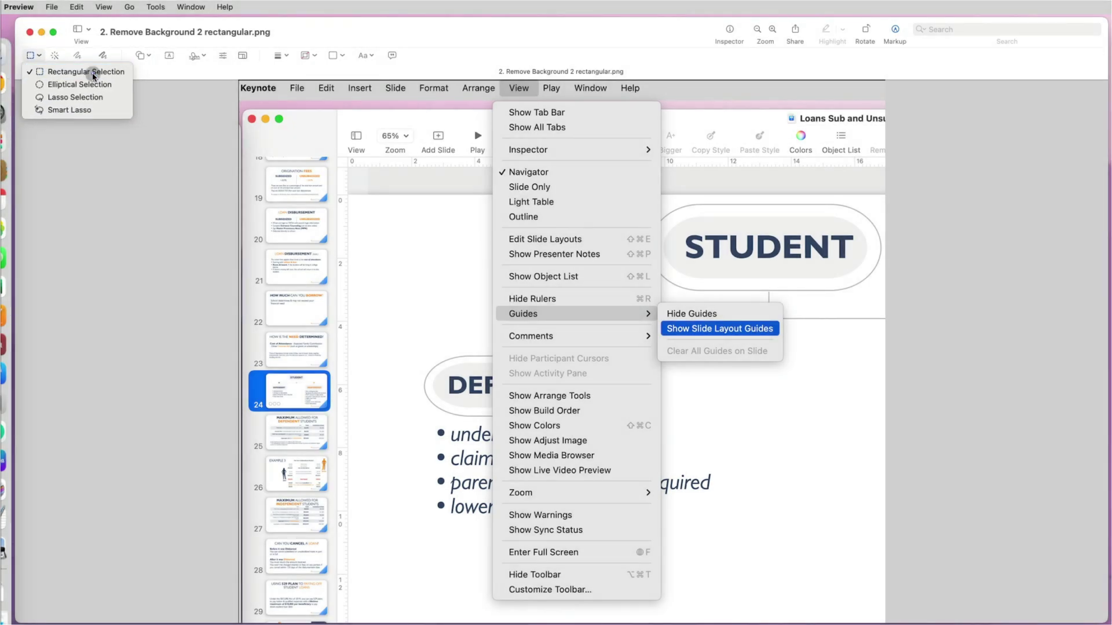
{"action": "left_click", "coordinate": [93, 70]}
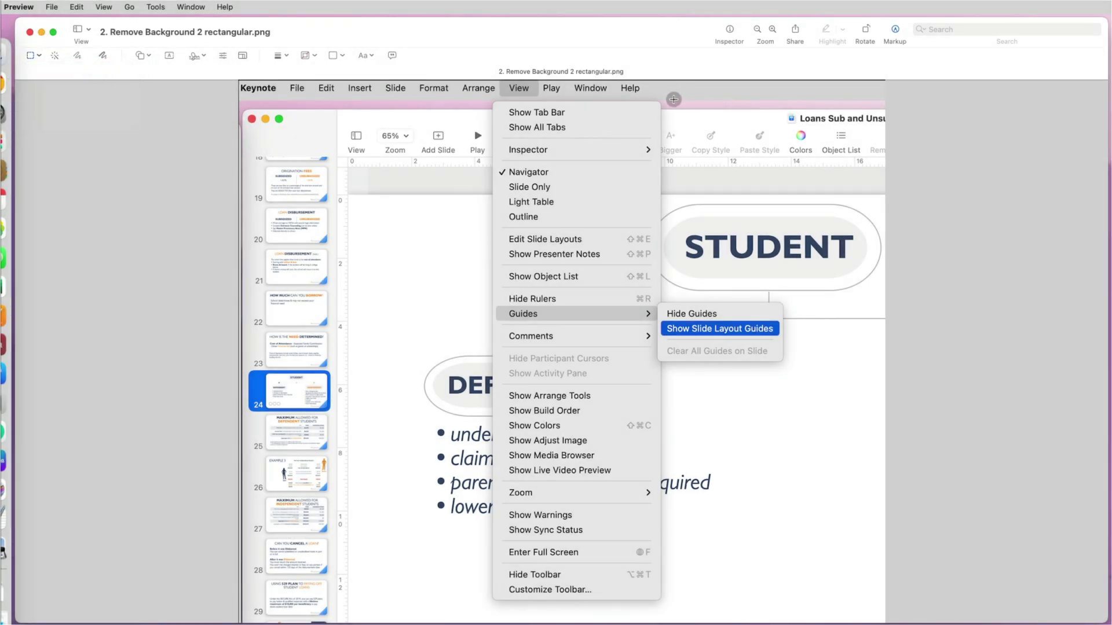
Delete the upper-right, lower-right and left regions of the Keynote screenshot, leaving the menus.
{"action": "mouse_move", "coordinate": [664, 101]}
{"action": "left_mouse_down"}
{"action": "mouse_move", "coordinate": [864, 267]}
{"action": "mouse_move", "coordinate": [885, 302]}
{"action": "left_mouse_up"}
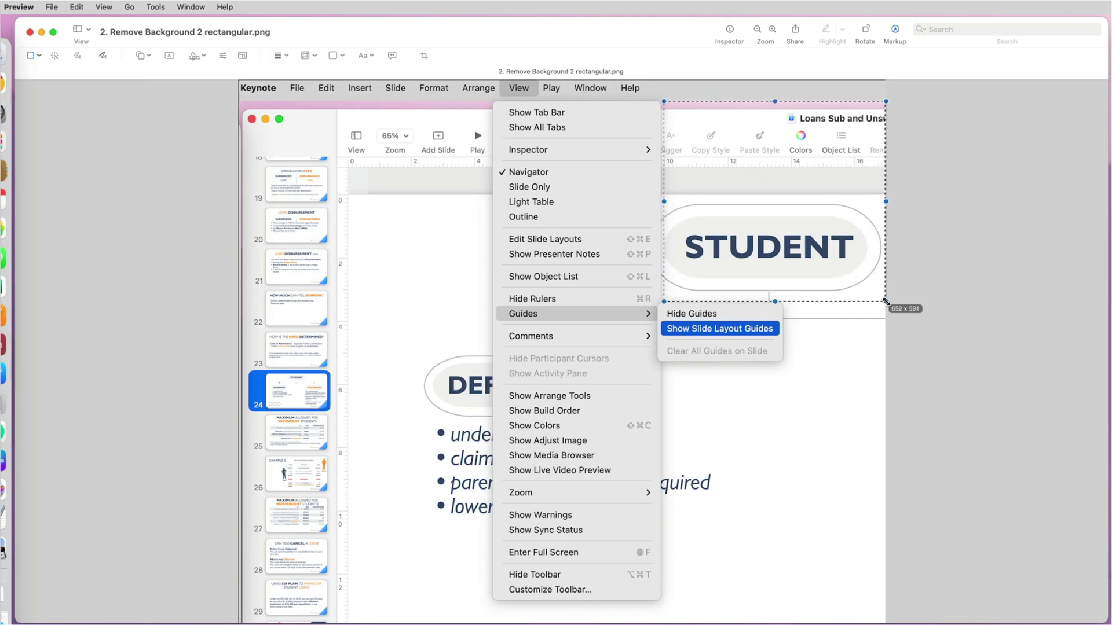
{"action": "left_click_drag", "start_coordinate": [665, 200], "coordinate": [661, 201]}
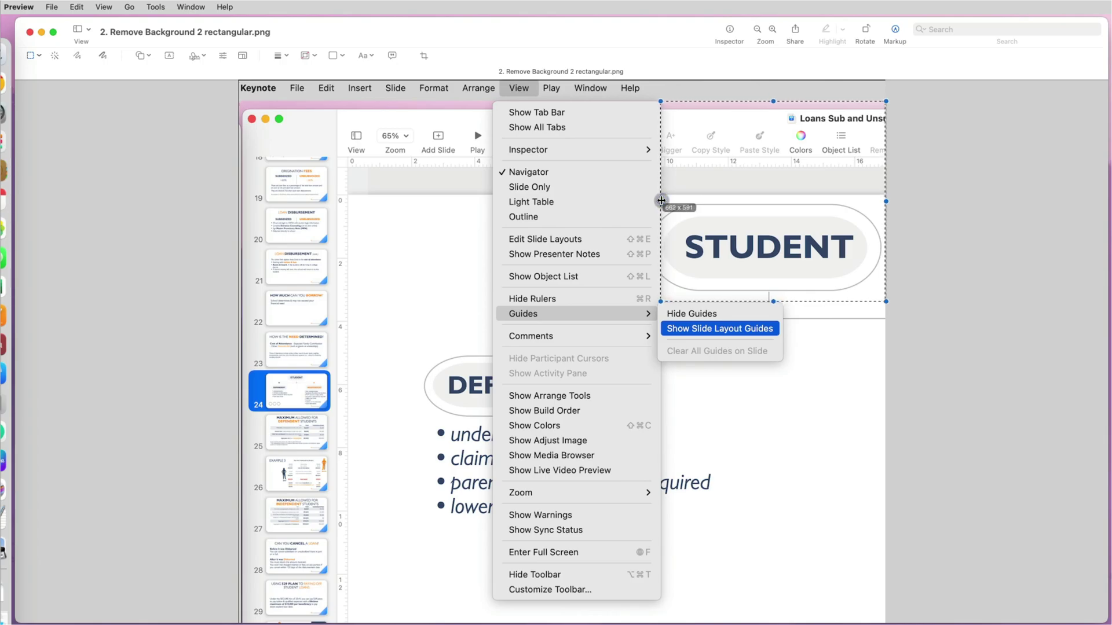
{"action": "key", "text": "Delete"}
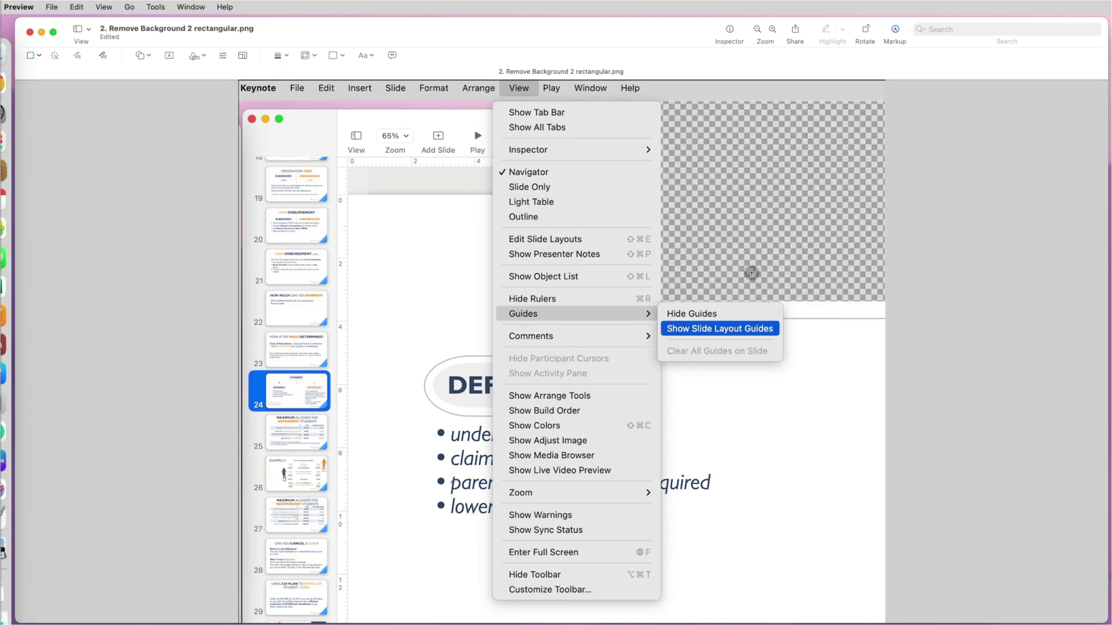
{"action": "left_click_drag", "start_coordinate": [662, 362], "coordinate": [925, 622]}
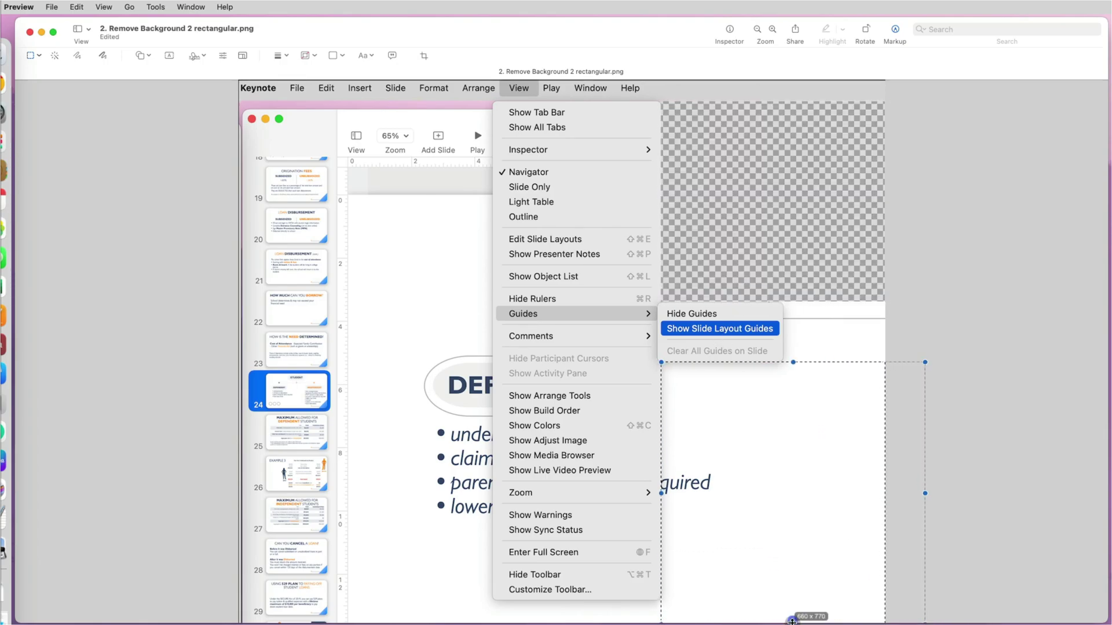
{"action": "key", "text": "Delete"}
{"action": "mouse_move", "coordinate": [243, 105]}
{"action": "left_mouse_down"}
{"action": "mouse_move", "coordinate": [363, 293]}
{"action": "mouse_move", "coordinate": [492, 622]}
{"action": "left_mouse_up"}
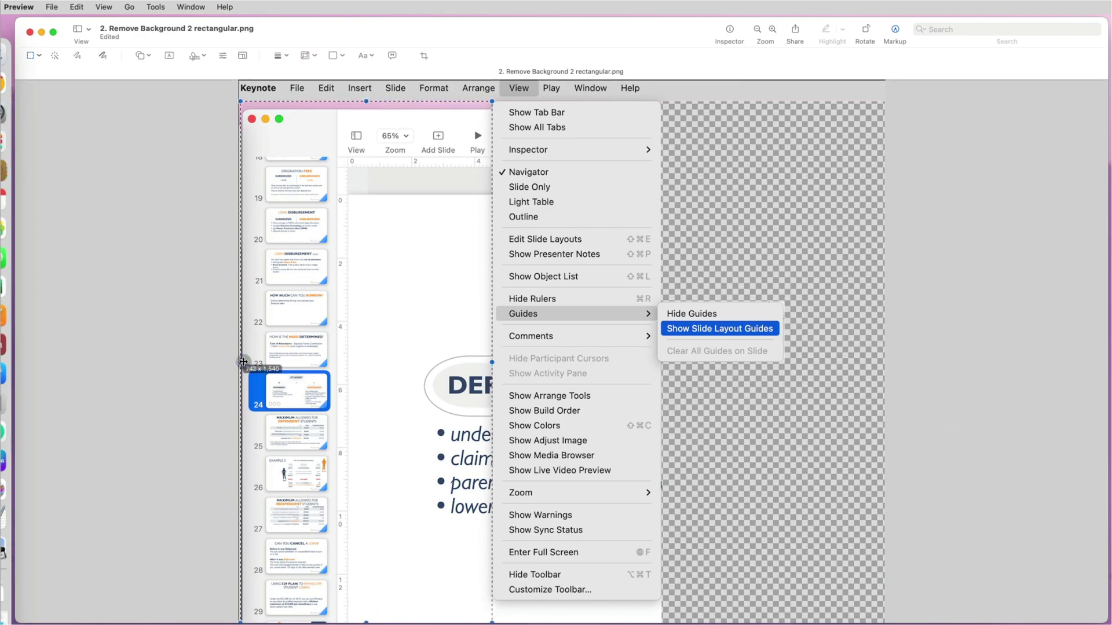
{"action": "key", "text": "Delete"}
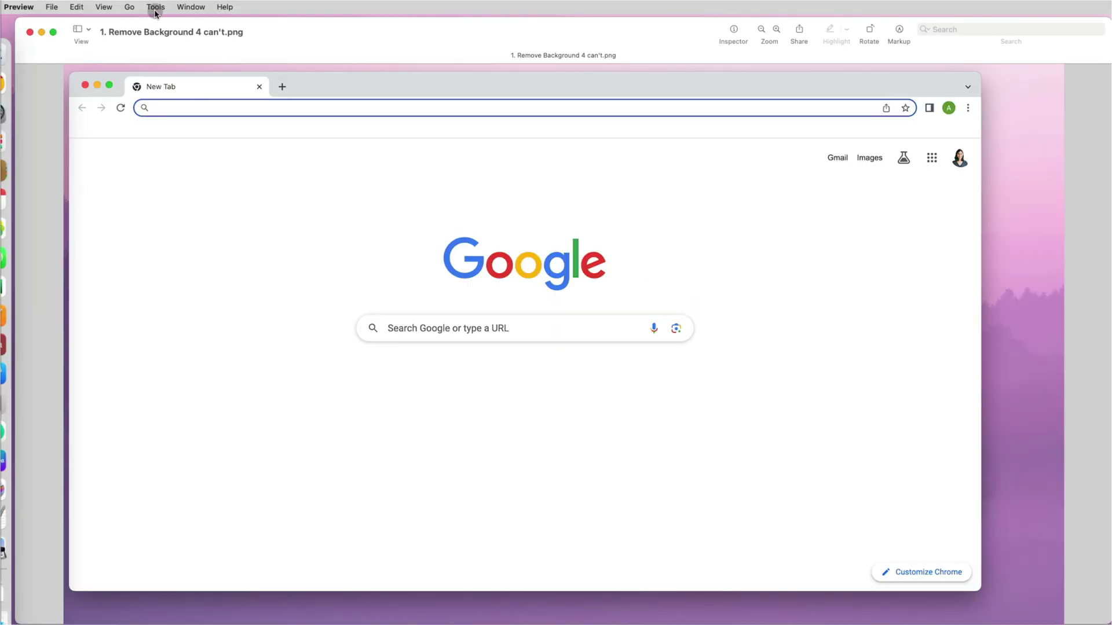
After checking the Tools menu, show the Markup toolbar and pick Instant Alpha.
{"action": "left_click", "coordinate": [168, 8]}
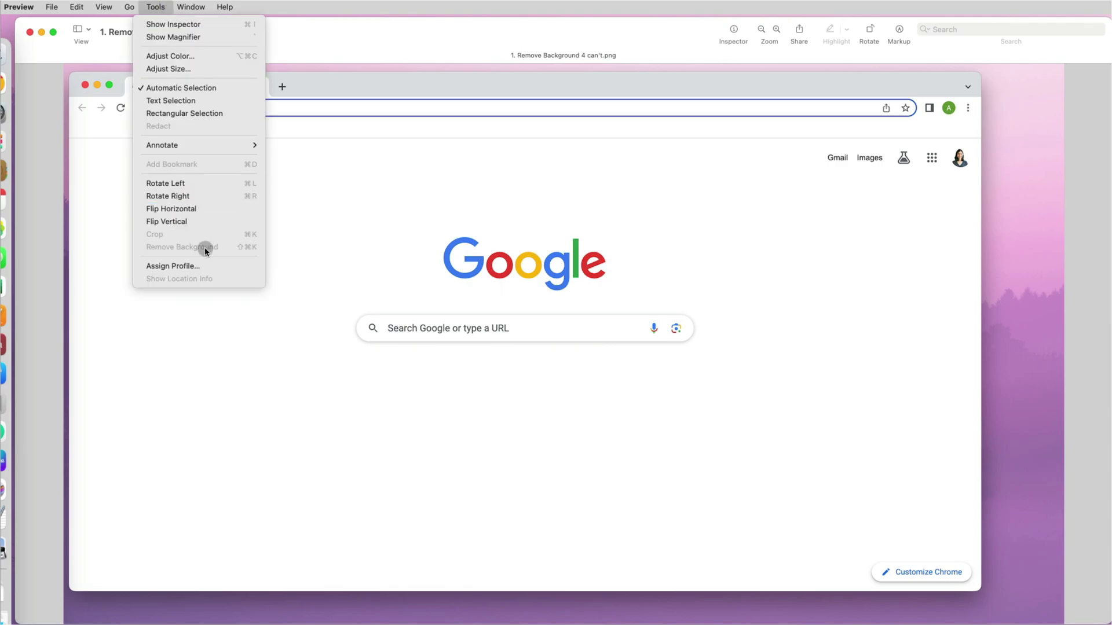
{"action": "left_click", "coordinate": [375, 206]}
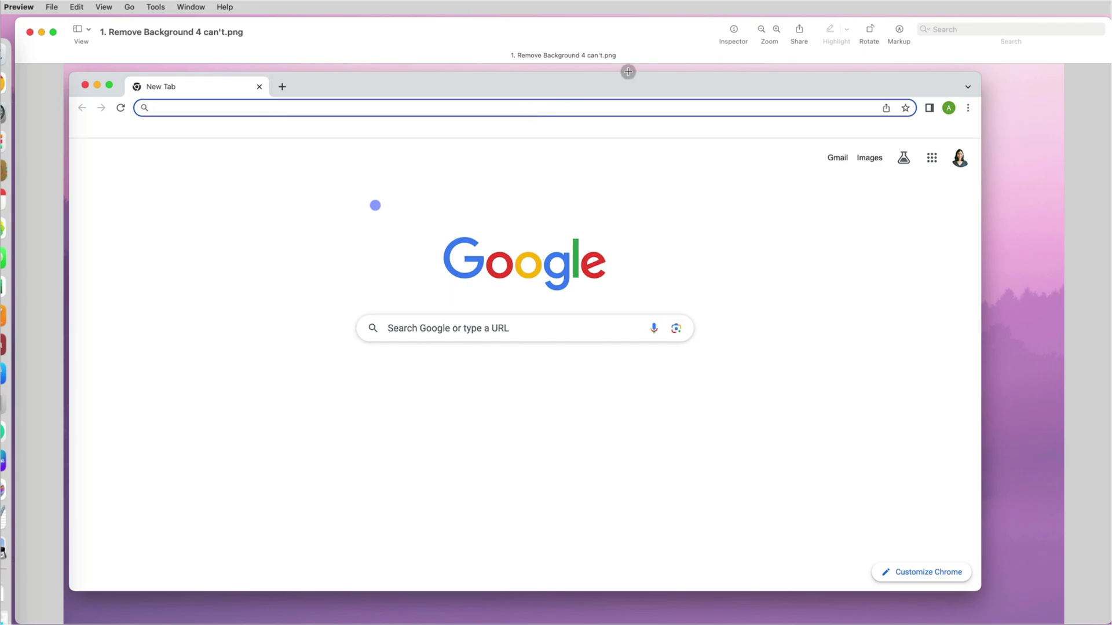
{"action": "left_click", "coordinate": [898, 34]}
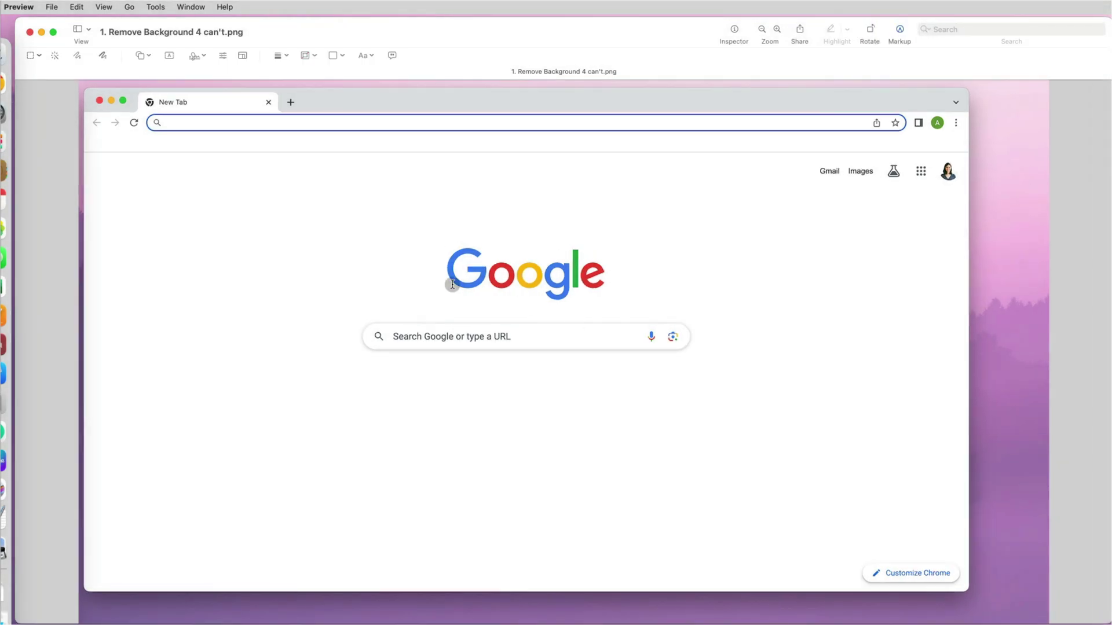
{"action": "left_click", "coordinate": [43, 57]}
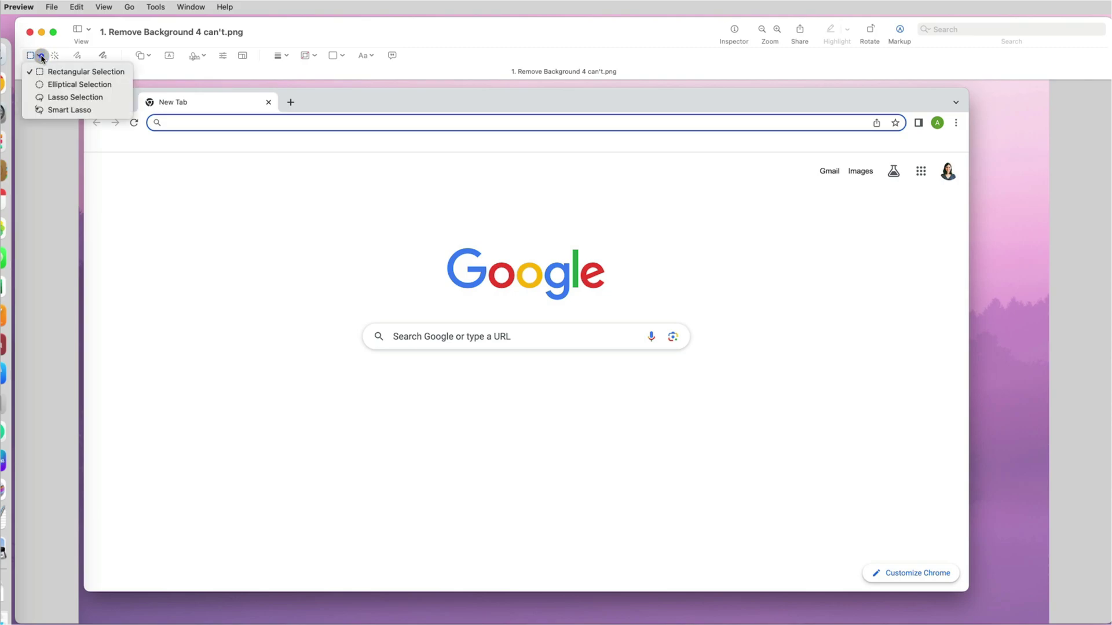
{"action": "left_click", "coordinate": [55, 48]}
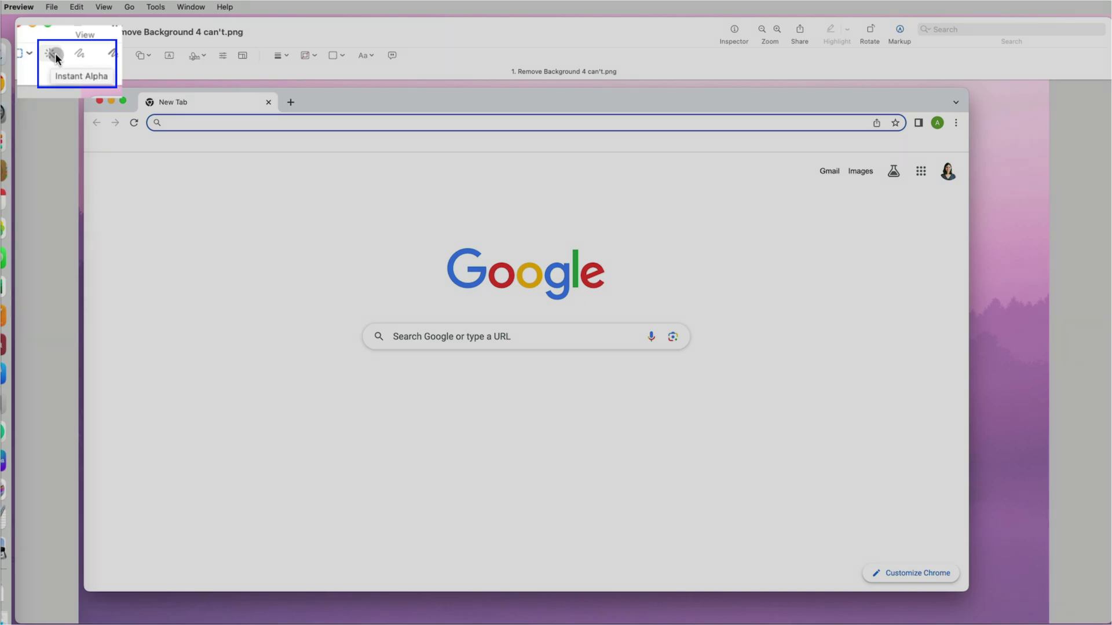
{"action": "left_click", "coordinate": [54, 53]}
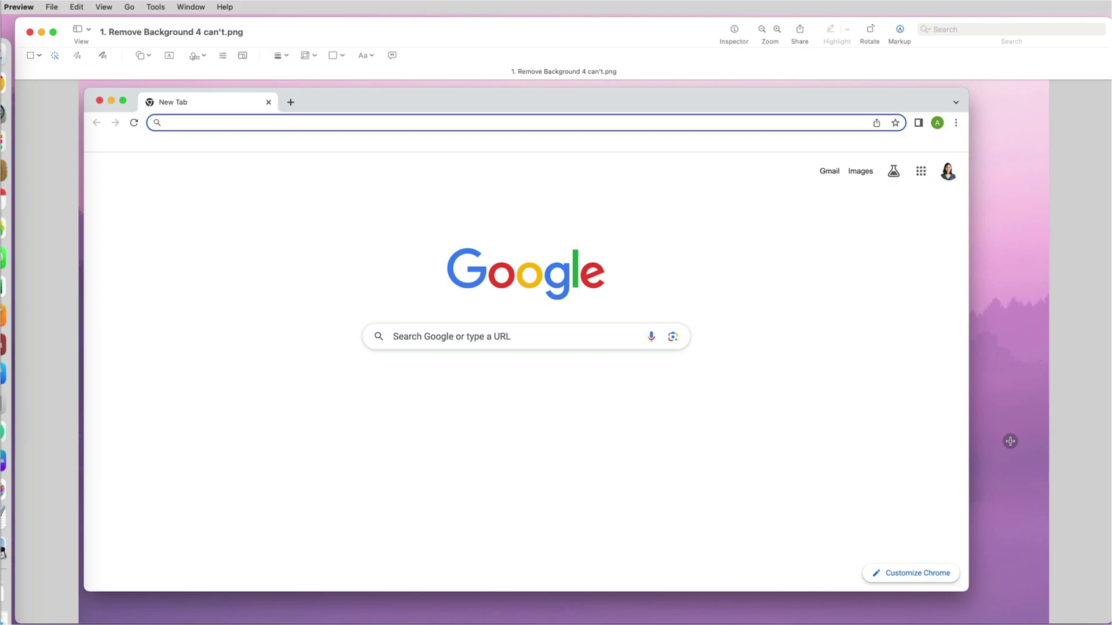
Select the purple backdrop by colour and delete it, then select the leftover top-right pink patch.
{"action": "left_click_drag", "start_coordinate": [1011, 441], "coordinate": [1009, 414]}
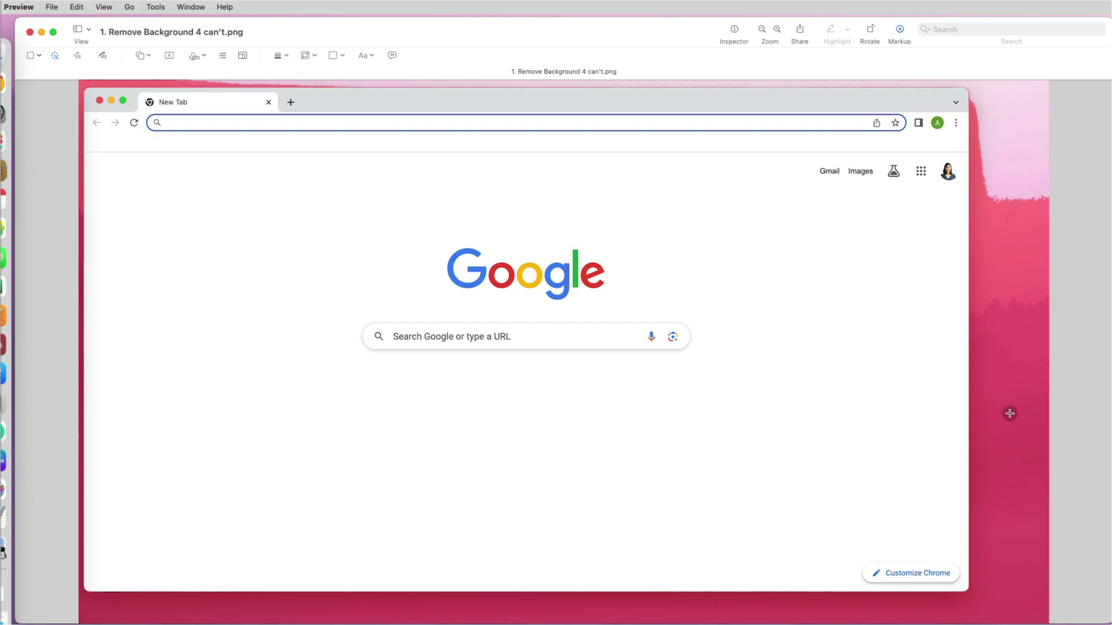
{"action": "left_click_drag", "start_coordinate": [1010, 414], "coordinate": [1009, 406]}
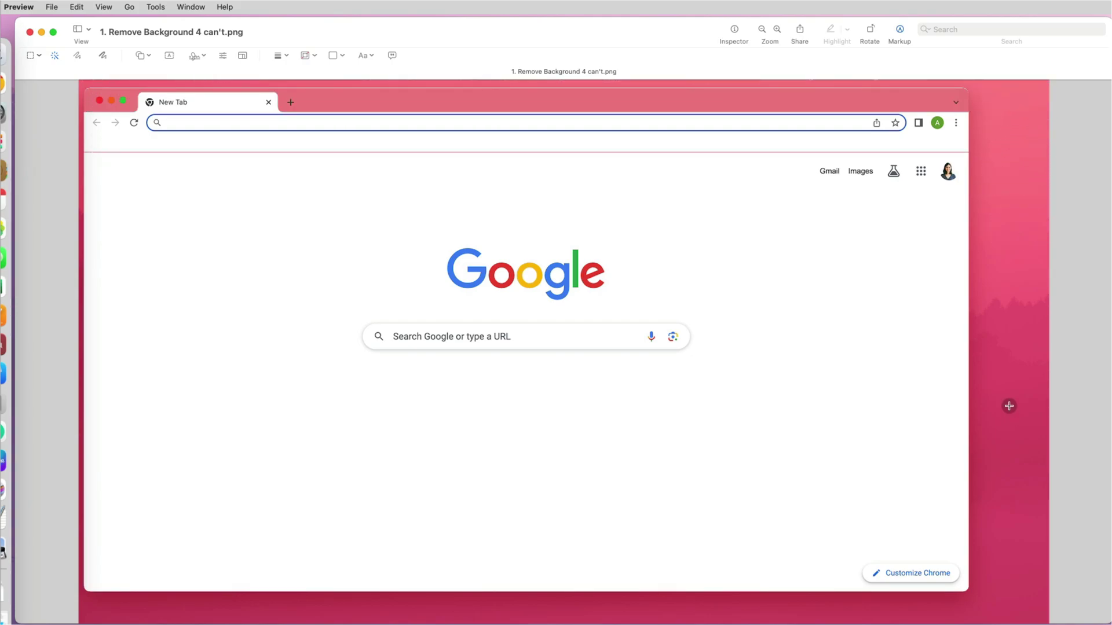
{"action": "mouse_move", "coordinate": [1008, 404]}
{"action": "left_mouse_down"}
{"action": "mouse_move", "coordinate": [1008, 391]}
{"action": "mouse_move", "coordinate": [1007, 412]}
{"action": "left_mouse_up"}
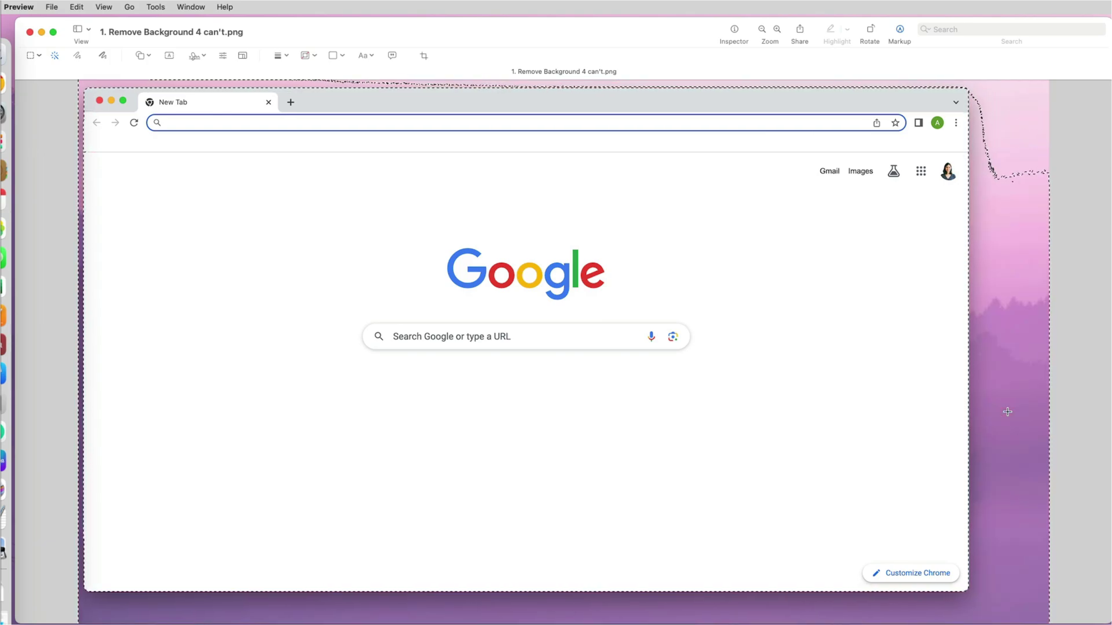
{"action": "key", "text": "Delete"}
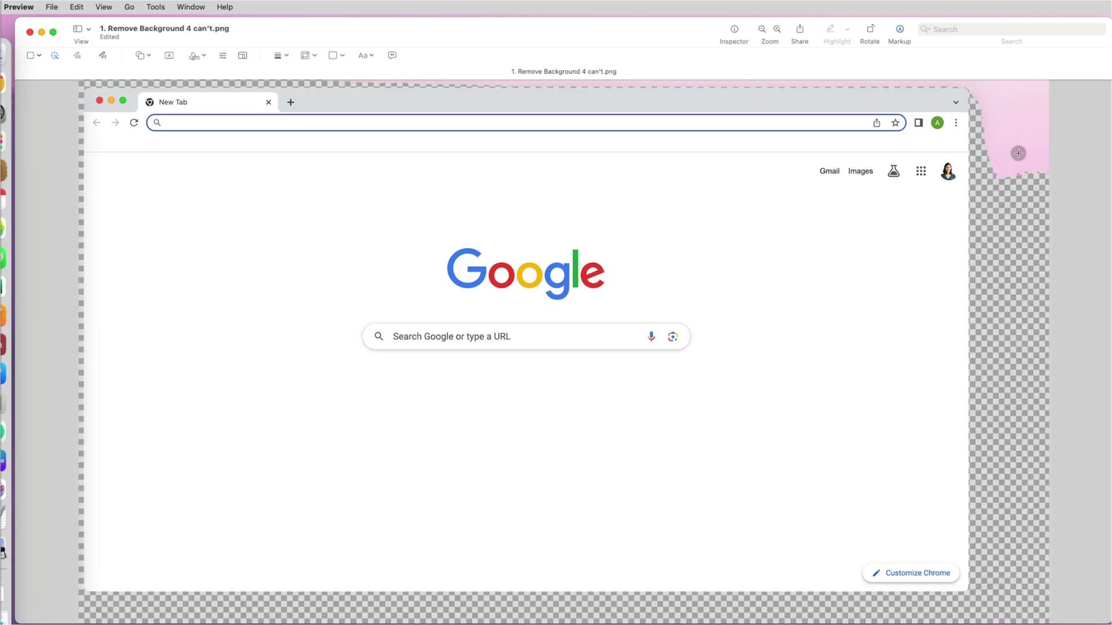
{"action": "left_click_drag", "start_coordinate": [1018, 153], "coordinate": [1018, 146]}
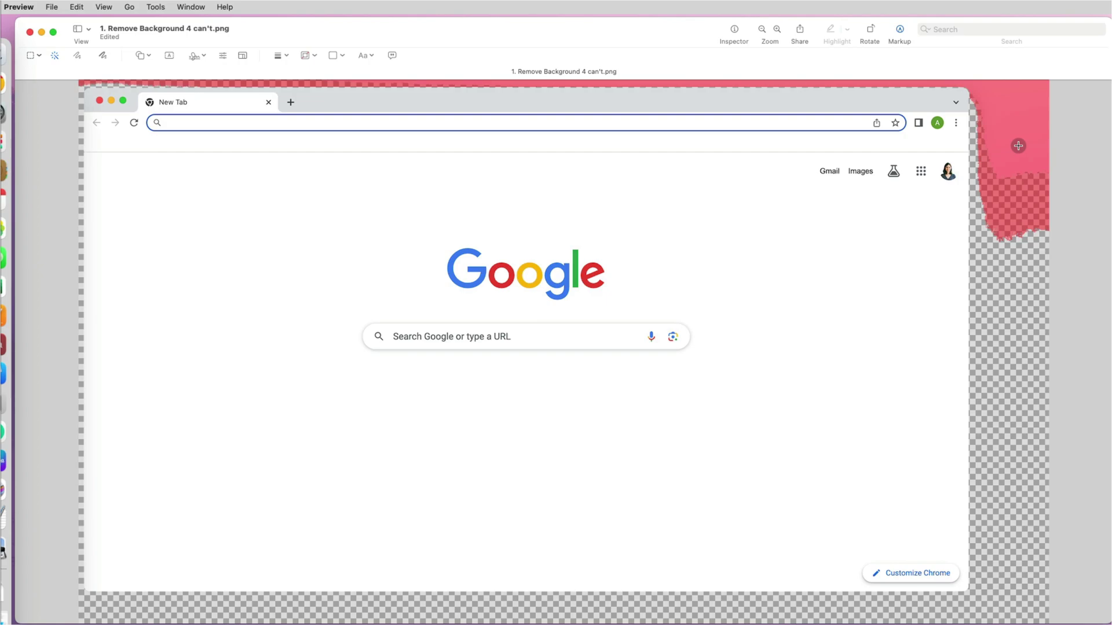
{"action": "left_click_drag", "start_coordinate": [1018, 145], "coordinate": [1019, 145]}
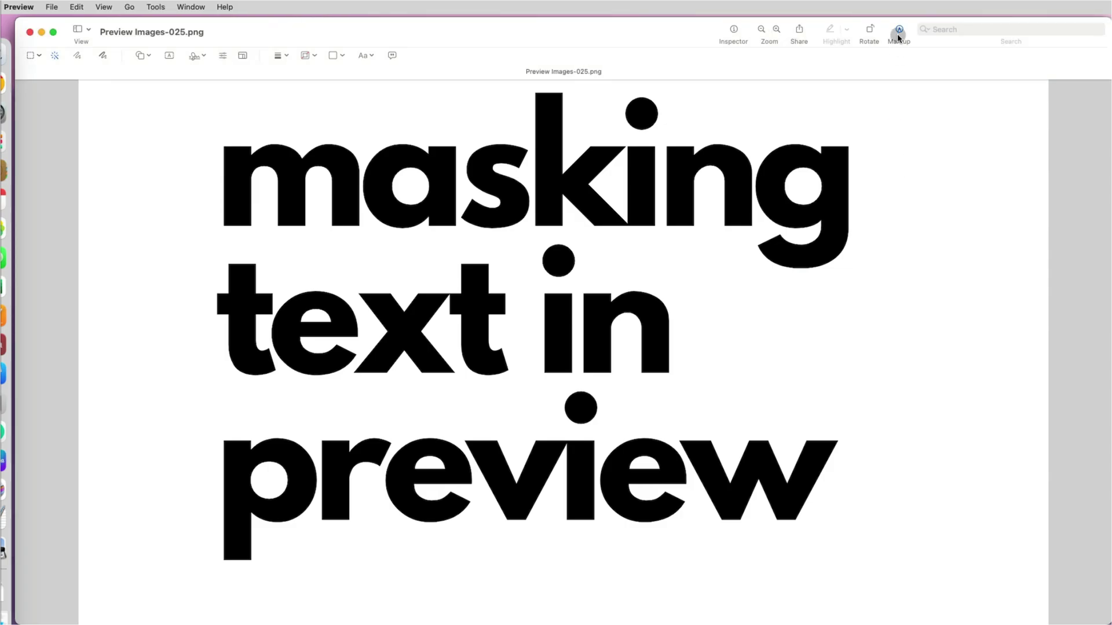
Instant Alpha the white background, invert the selection to the letters, and delete them to transparency.
{"action": "left_click", "coordinate": [58, 55]}
{"action": "left_click_drag", "start_coordinate": [154, 123], "coordinate": [153, 122]}
{"action": "left_click", "coordinate": [803, 185]}
{"action": "left_click_drag", "start_coordinate": [170, 128], "coordinate": [167, 136]}
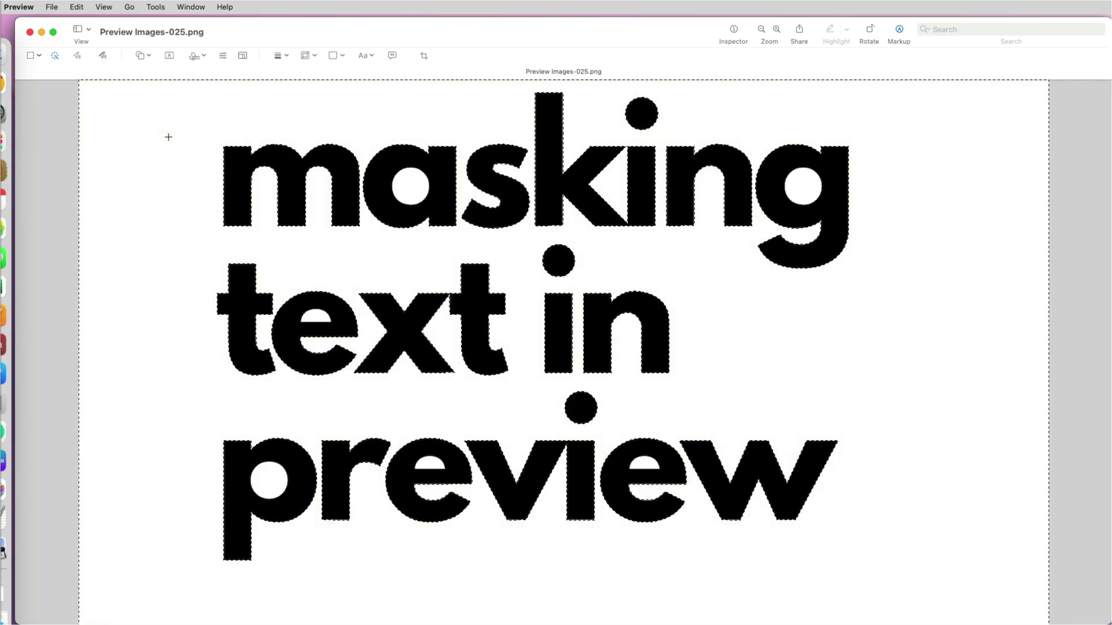
{"action": "left_click", "coordinate": [77, 7]}
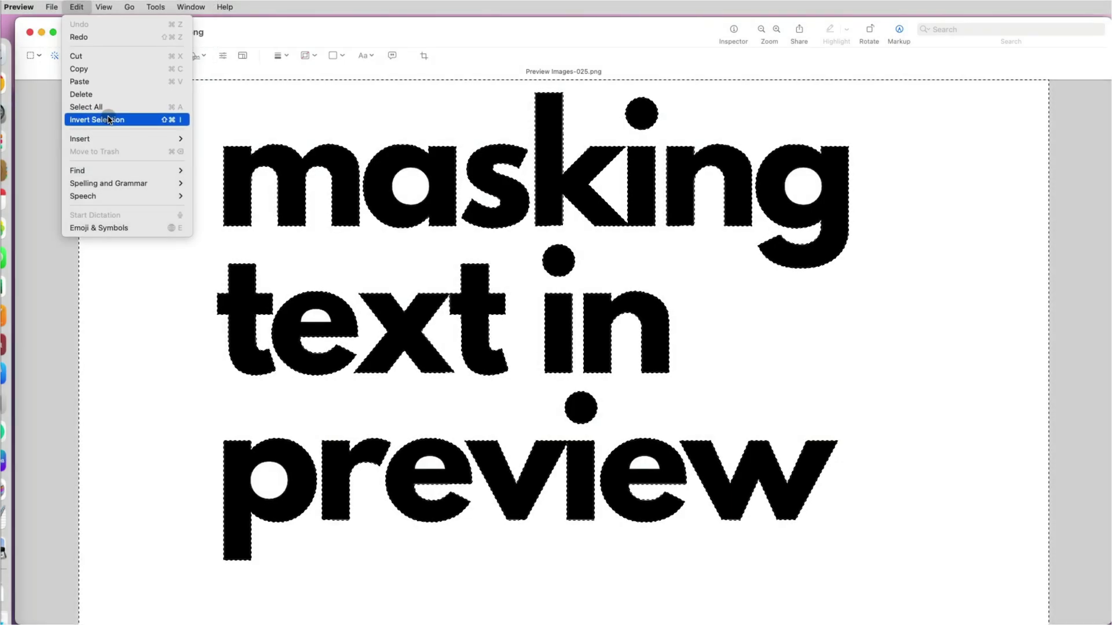
{"action": "left_click", "coordinate": [104, 117]}
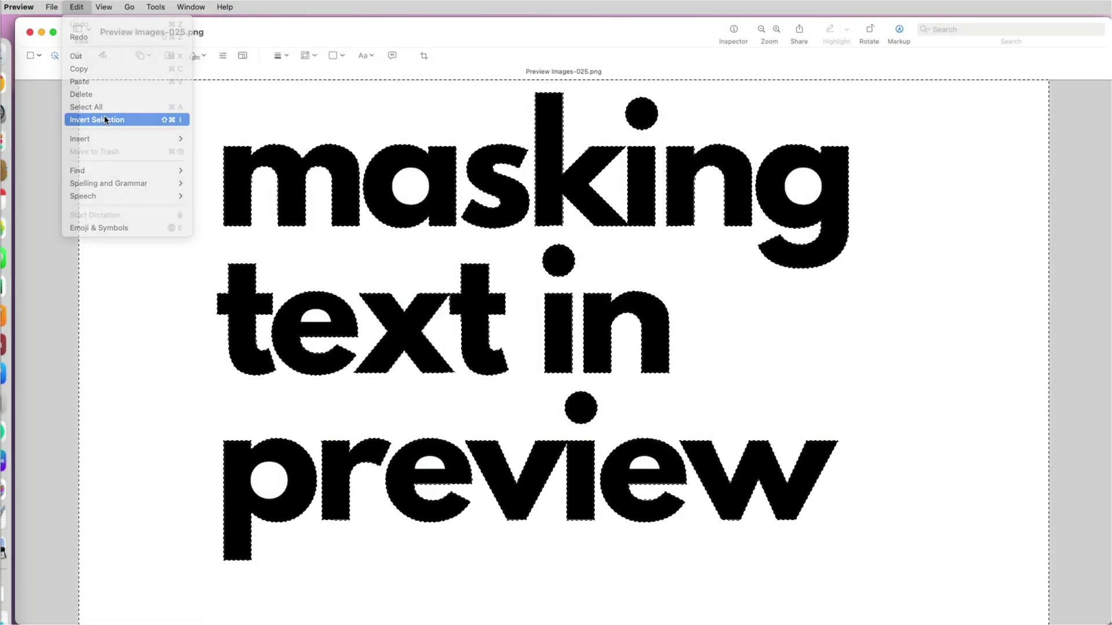
{"action": "key", "text": "Delete"}
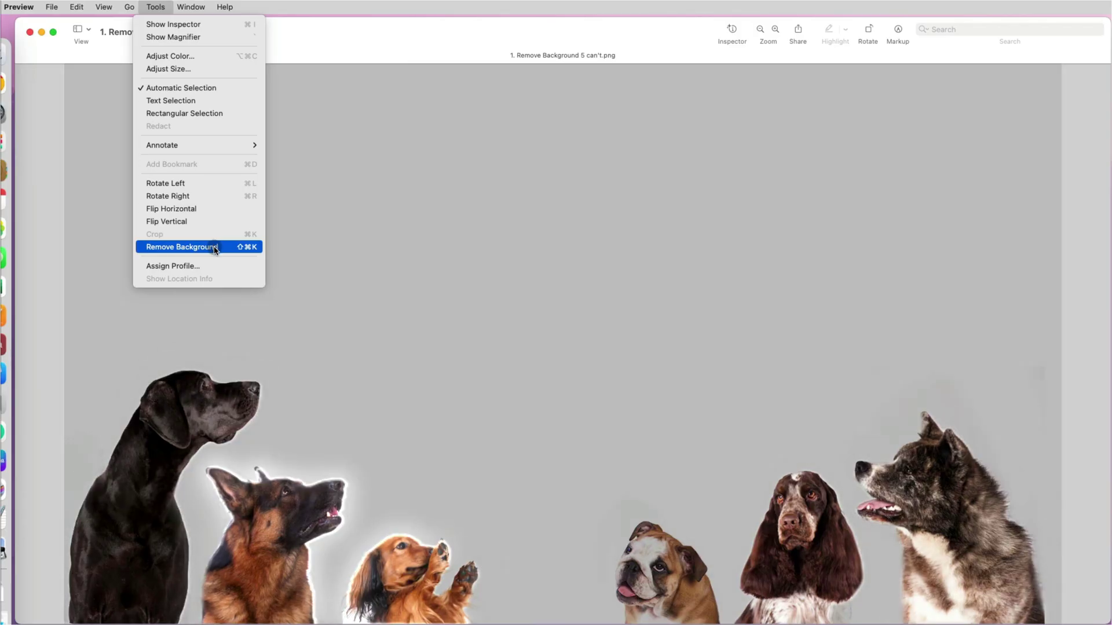
Trial-erase the dogs' white background with Instant Alpha, undo it, and reopen the selection shapes.
{"action": "left_click", "coordinate": [214, 249]}
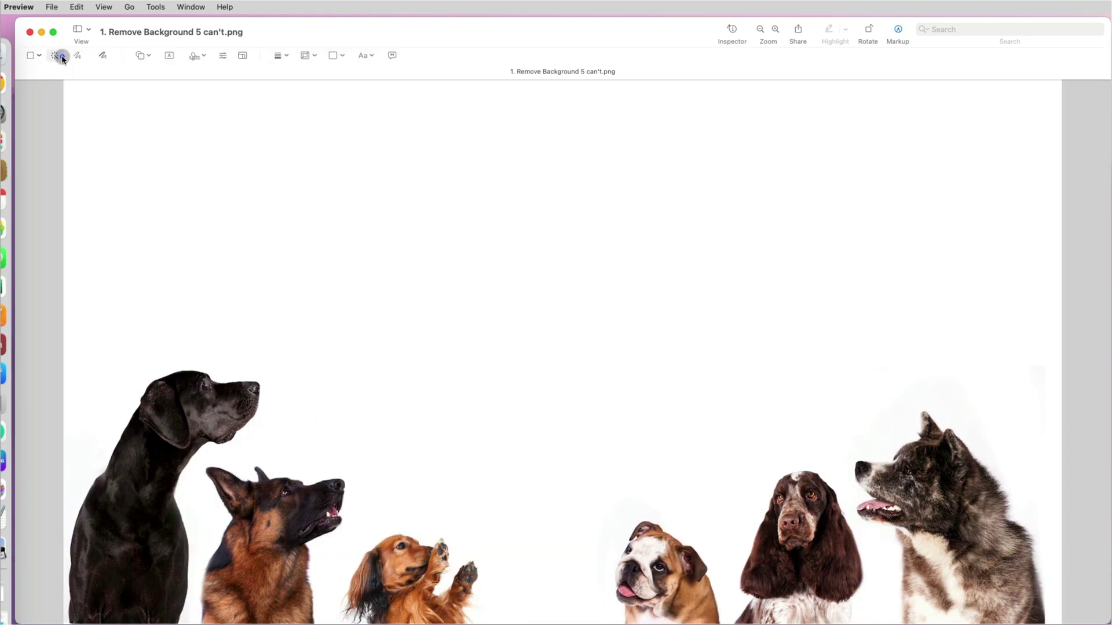
{"action": "left_click", "coordinate": [55, 55]}
{"action": "left_click_drag", "start_coordinate": [311, 350], "coordinate": [313, 348]}
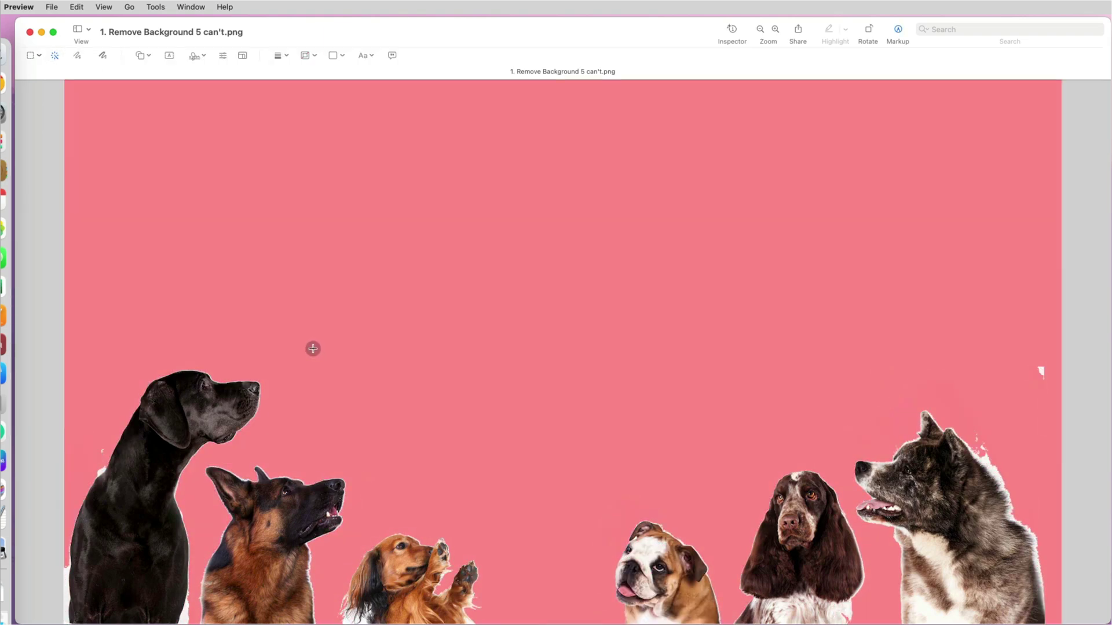
{"action": "left_click_drag", "start_coordinate": [313, 349], "coordinate": [313, 348]}
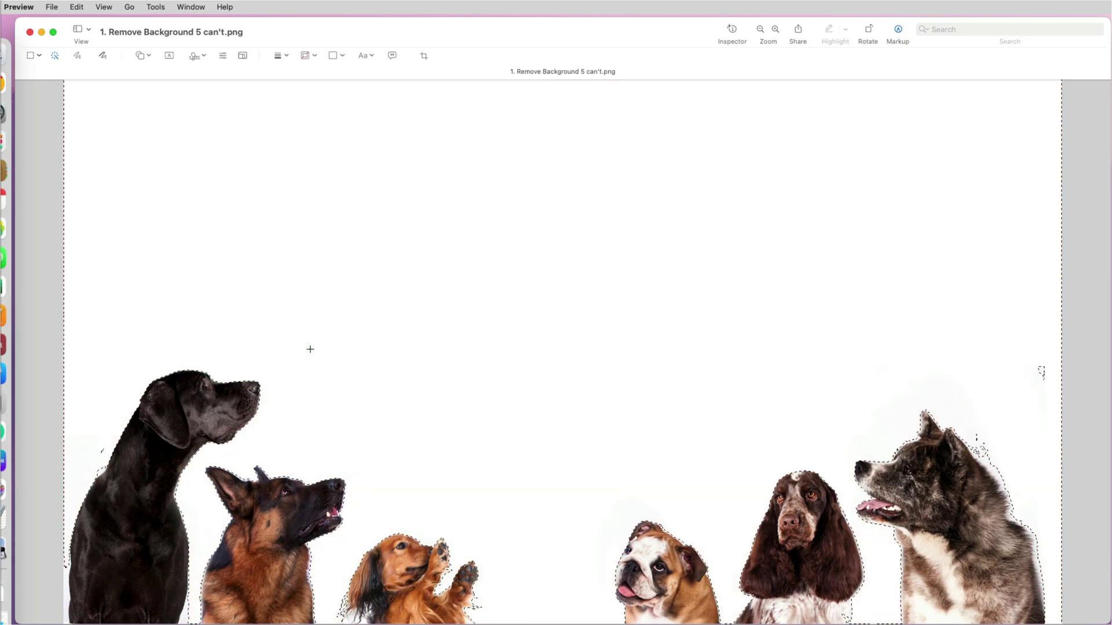
{"action": "key", "text": "Delete"}
{"action": "key", "text": "super+z"}
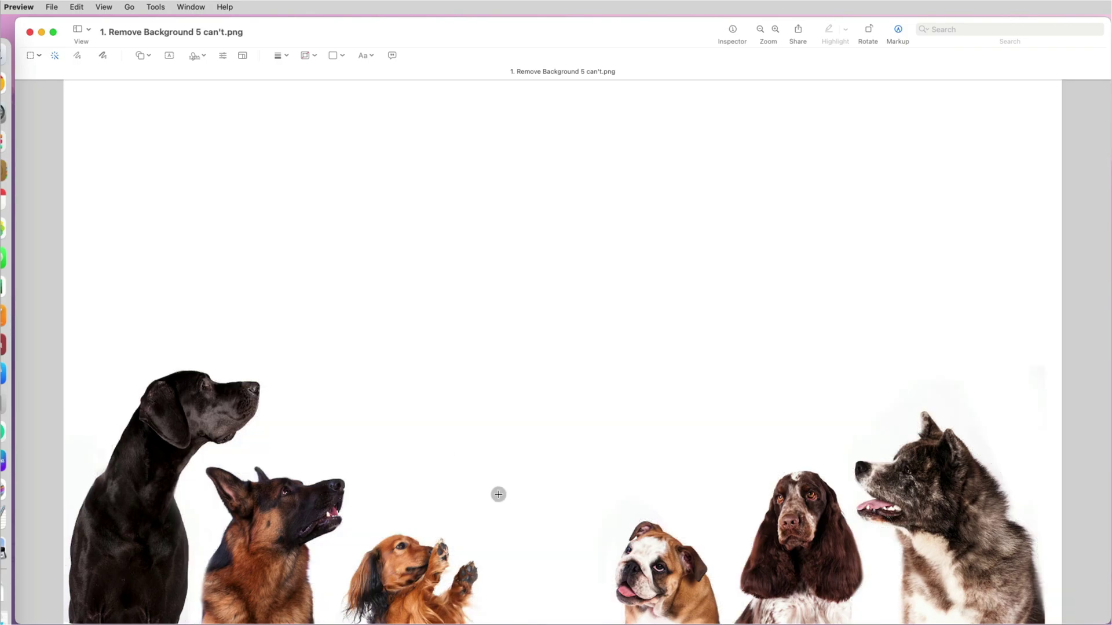
{"action": "left_click", "coordinate": [43, 53]}
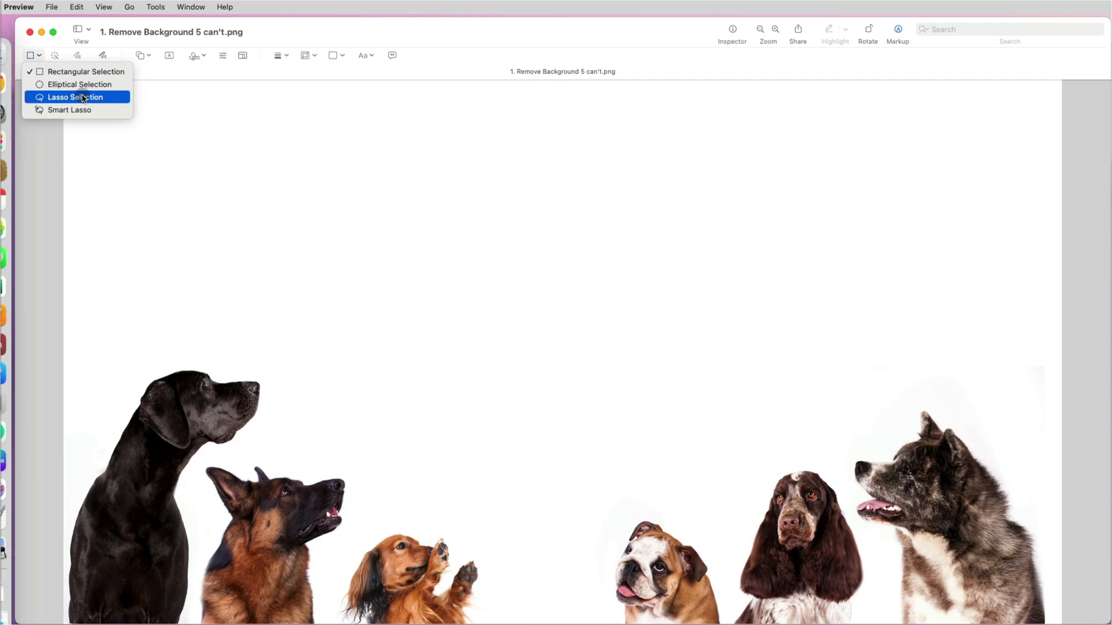
Lasso around the bulldog and crop the image to it with Tools > Crop.
{"action": "left_click", "coordinate": [83, 98]}
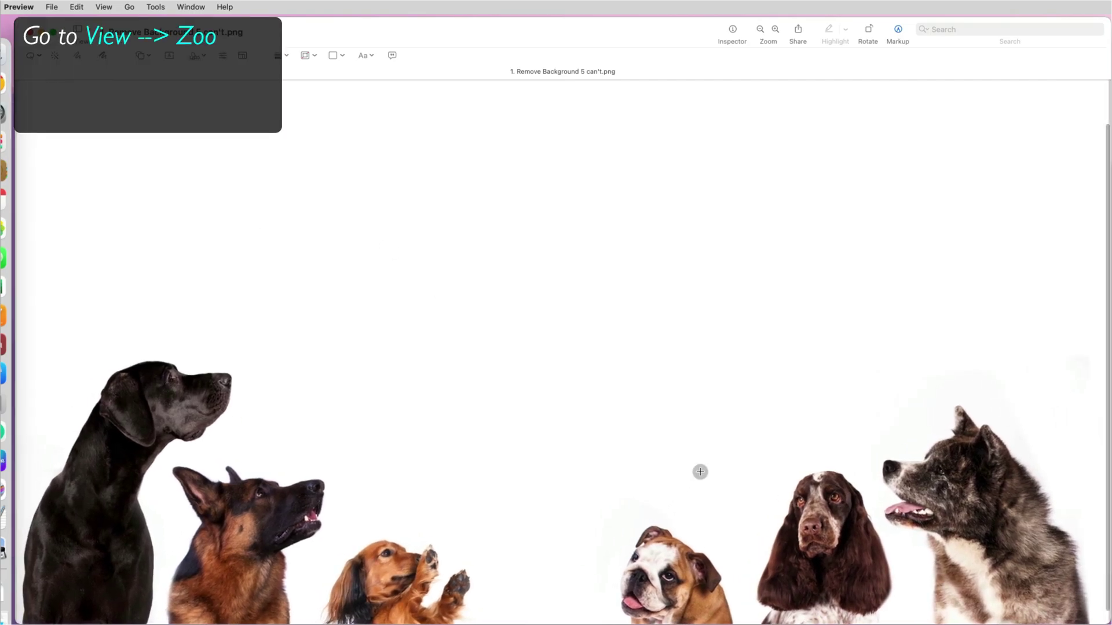
{"action": "scroll", "coordinate": [700, 472], "scroll_direction": "up", "scroll_amount": 5}
{"action": "scroll", "coordinate": [703, 467], "scroll_direction": "up", "scroll_amount": 3}
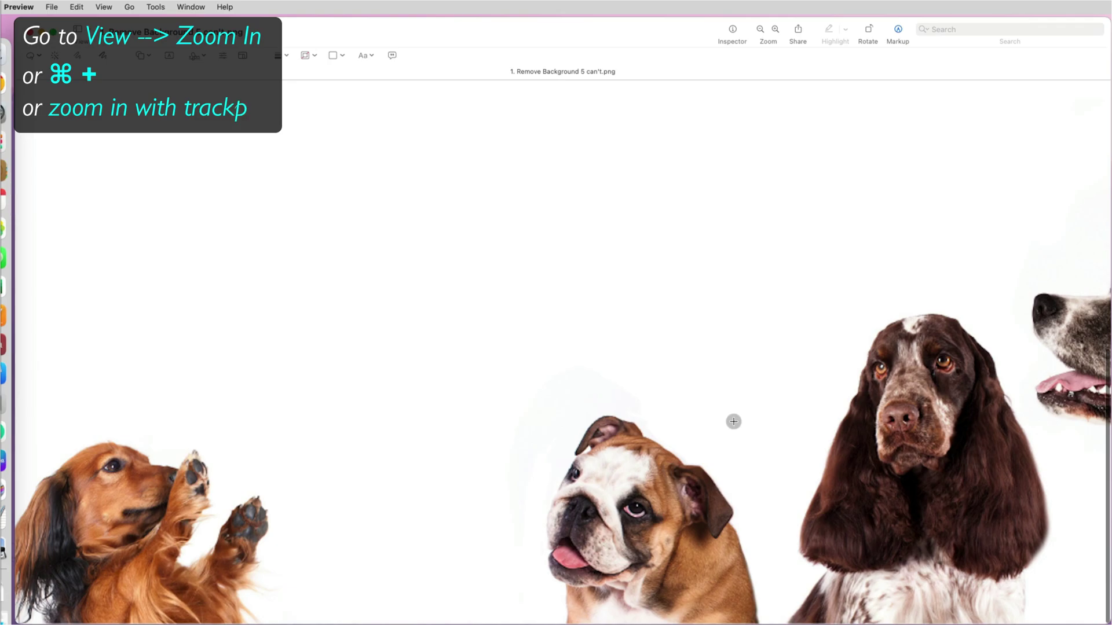
{"action": "scroll", "coordinate": [733, 421], "scroll_direction": "up", "scroll_amount": 3}
{"action": "scroll", "coordinate": [735, 415], "scroll_direction": "up", "scroll_amount": 3}
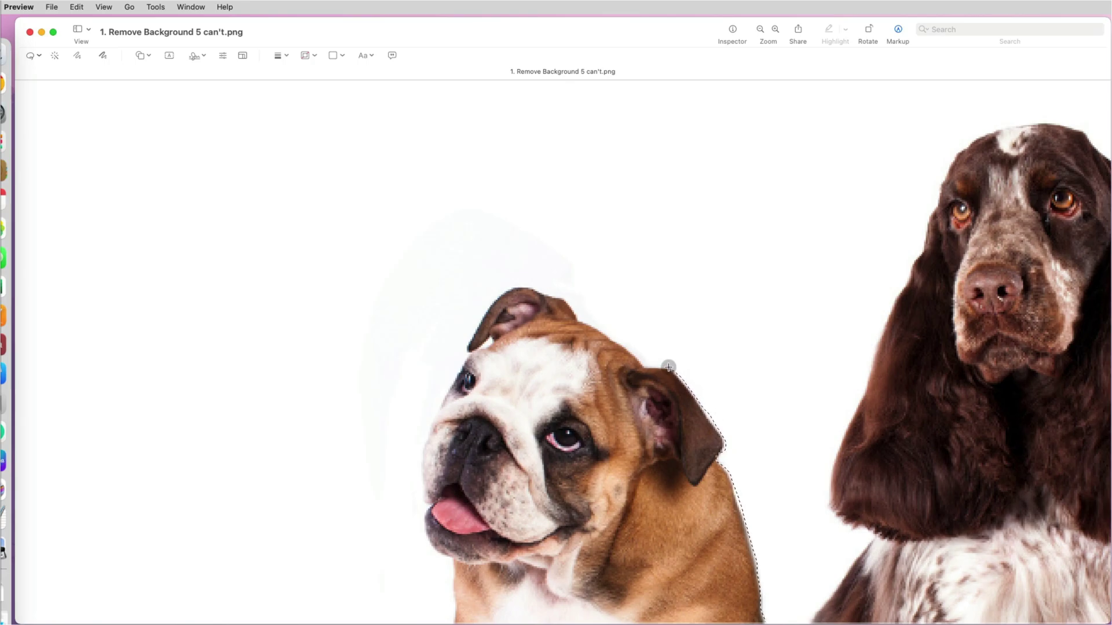
{"action": "mouse_move", "coordinate": [617, 343]}
{"action": "left_mouse_down"}
{"action": "mouse_move", "coordinate": [547, 288]}
{"action": "mouse_move", "coordinate": [519, 287]}
{"action": "mouse_move", "coordinate": [483, 314]}
{"action": "mouse_move", "coordinate": [480, 346]}
{"action": "mouse_move", "coordinate": [431, 428]}
{"action": "mouse_move", "coordinate": [431, 534]}
{"action": "mouse_move", "coordinate": [446, 557]}
{"action": "mouse_move", "coordinate": [452, 624]}
{"action": "left_mouse_up"}
{"action": "left_click_drag", "start_coordinate": [764, 617], "coordinate": [769, 578]}
{"action": "left_click", "coordinate": [156, 7]}
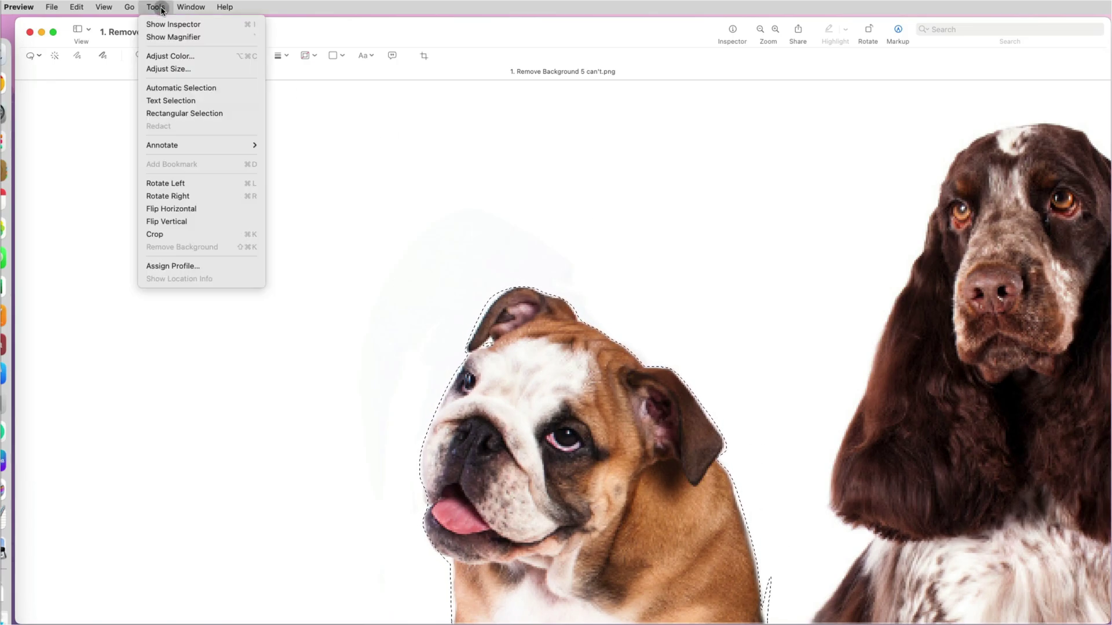
{"action": "left_click", "coordinate": [172, 234]}
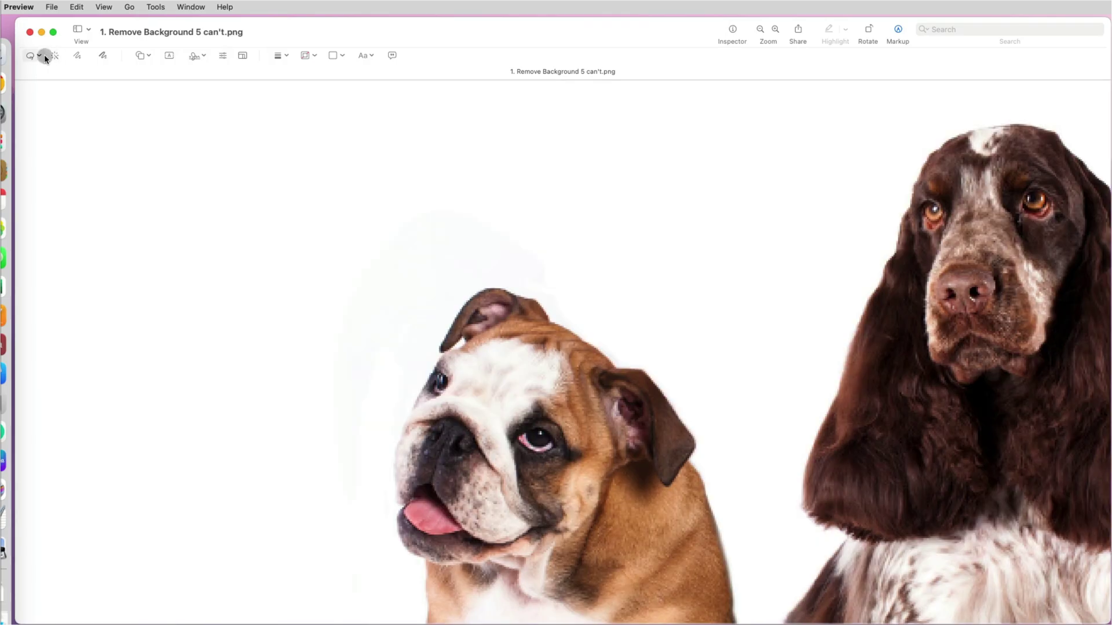
Trace the bulldog's outline with the Smart Lasso and copy it.
{"action": "left_click", "coordinate": [43, 54]}
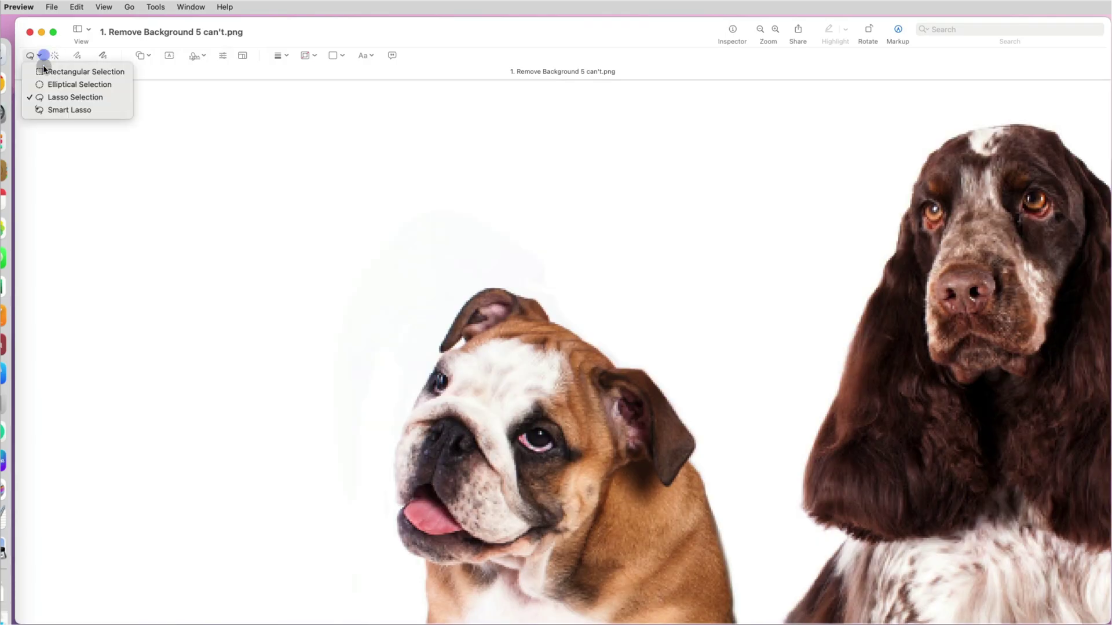
{"action": "left_click", "coordinate": [56, 110]}
{"action": "mouse_move", "coordinate": [739, 612]}
{"action": "left_mouse_down"}
{"action": "mouse_move", "coordinate": [692, 425]}
{"action": "mouse_move", "coordinate": [646, 363]}
{"action": "mouse_move", "coordinate": [531, 292]}
{"action": "mouse_move", "coordinate": [464, 299]}
{"action": "mouse_move", "coordinate": [401, 409]}
{"action": "mouse_move", "coordinate": [395, 488]}
{"action": "mouse_move", "coordinate": [427, 550]}
{"action": "mouse_move", "coordinate": [755, 615]}
{"action": "mouse_move", "coordinate": [734, 576]}
{"action": "left_mouse_up"}
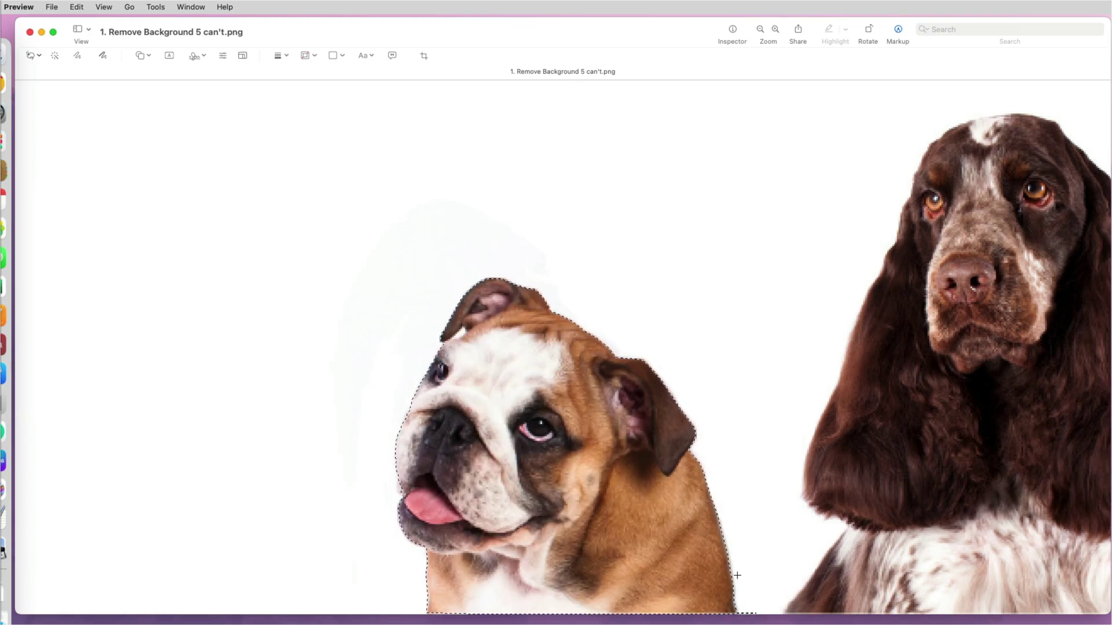
{"action": "key", "text": "super+c"}
Create a new untitled image from the copied bulldog via New from Clipboard.
{"action": "left_click", "coordinate": [52, 7]}
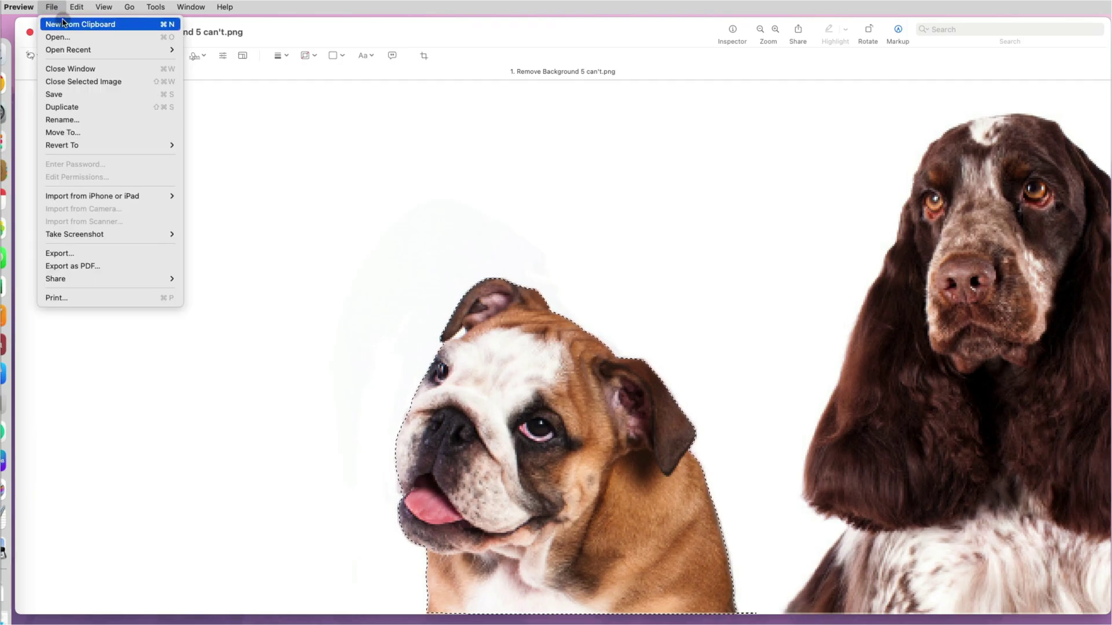
{"action": "left_click", "coordinate": [63, 24]}
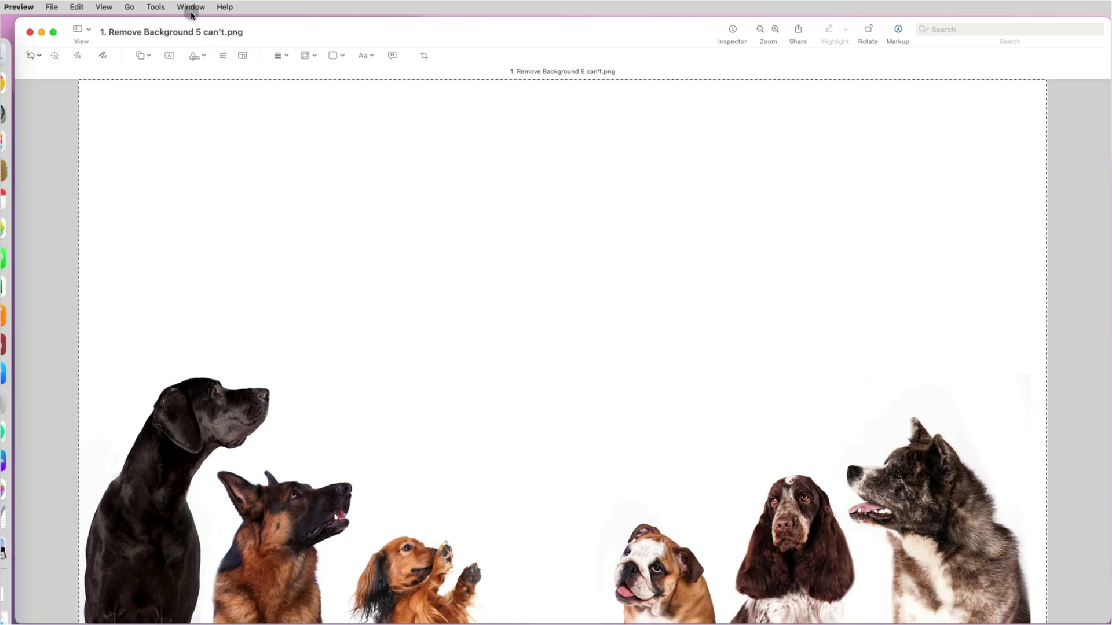
Apply Remove Background to the six-dog photo, leaving the dogs on transparency.
{"action": "left_click", "coordinate": [155, 7]}
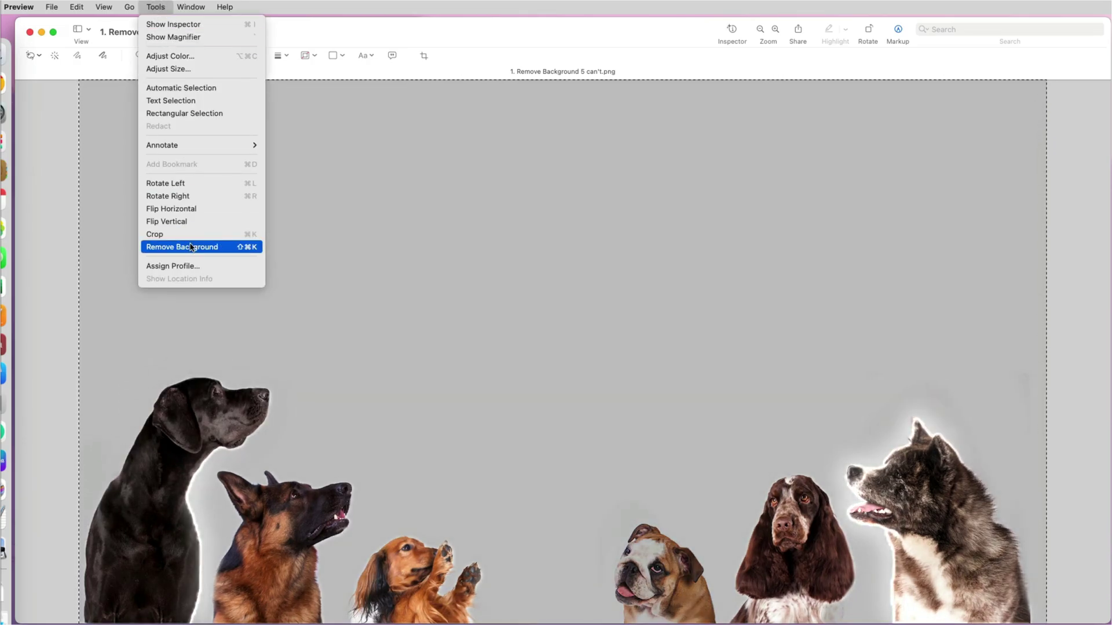
{"action": "left_click", "coordinate": [190, 249]}
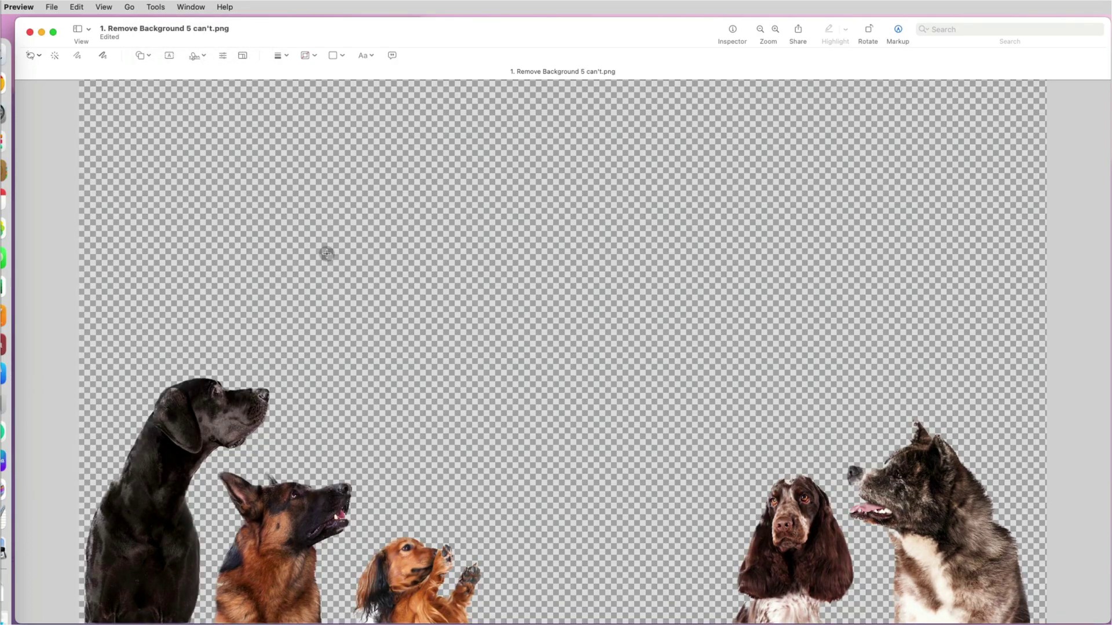
{"action": "left_click", "coordinate": [200, 7]}
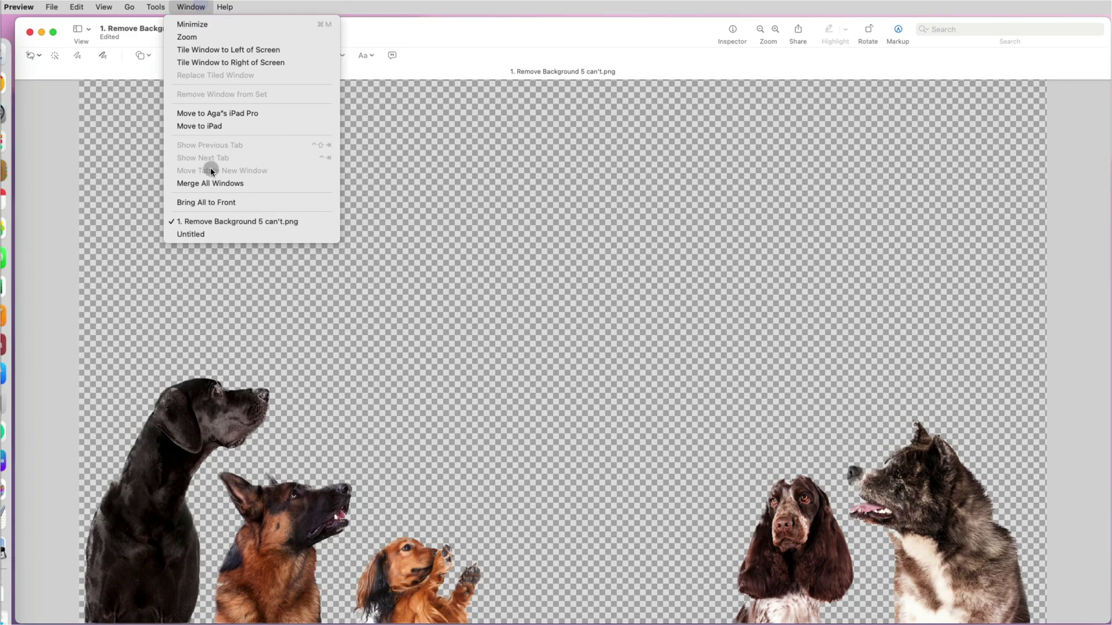
Select and copy the whole bulldog from the untitled cutout image.
{"action": "left_click", "coordinate": [209, 235]}
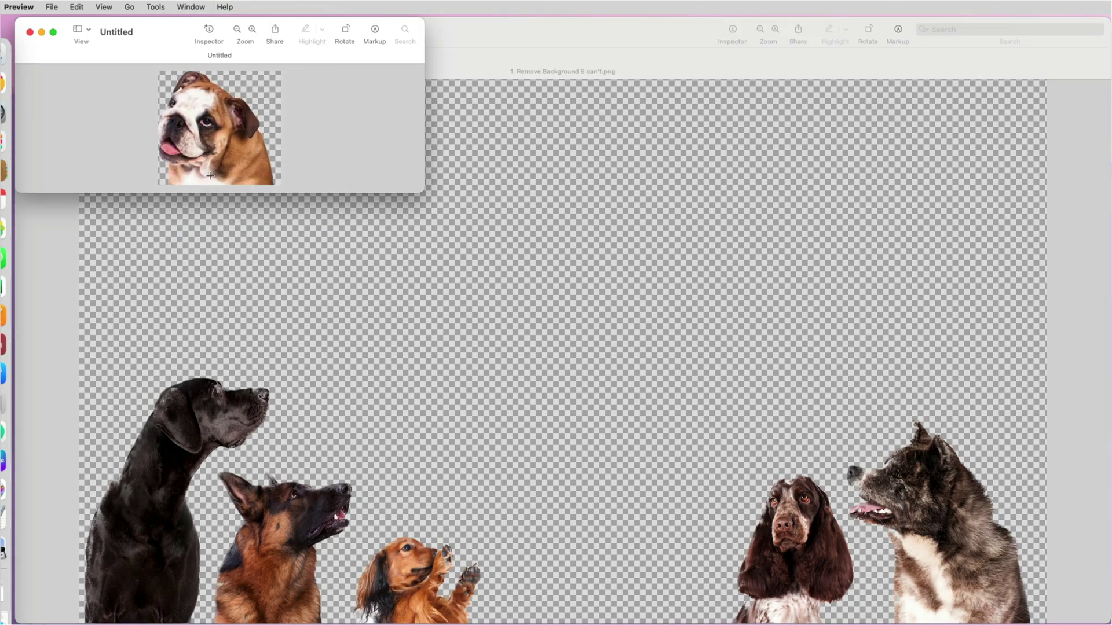
{"action": "key", "text": "cmd+a"}
{"action": "key", "text": "cmd+c"}
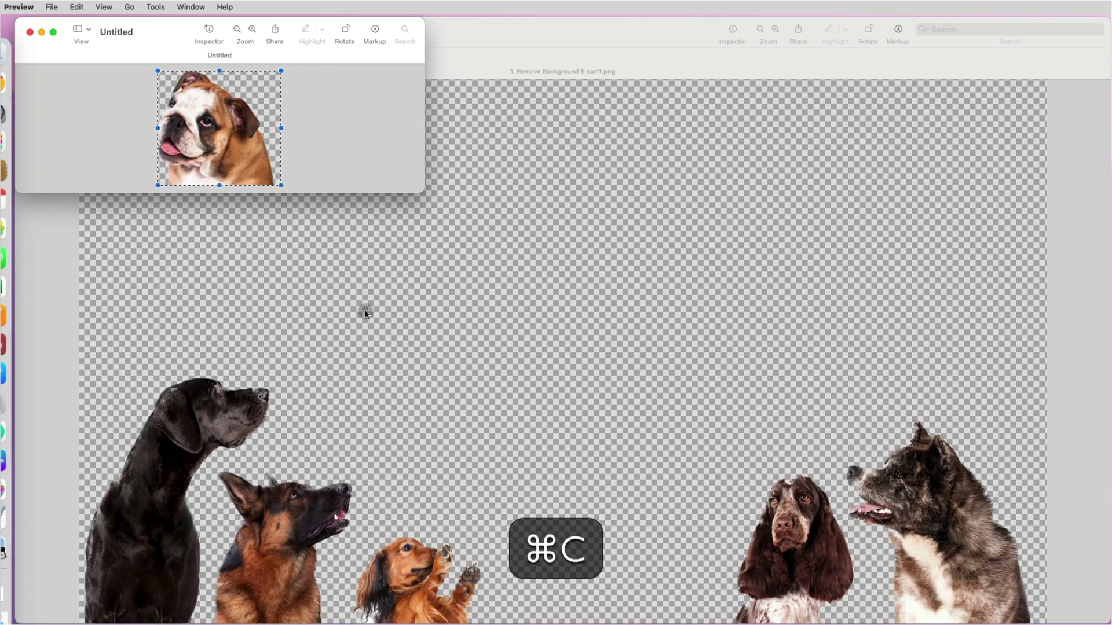
Paste the bulldog into the dogs photo and place it between the dachshund and spaniel.
{"action": "left_click", "coordinate": [449, 405]}
{"action": "key", "text": "super+v"}
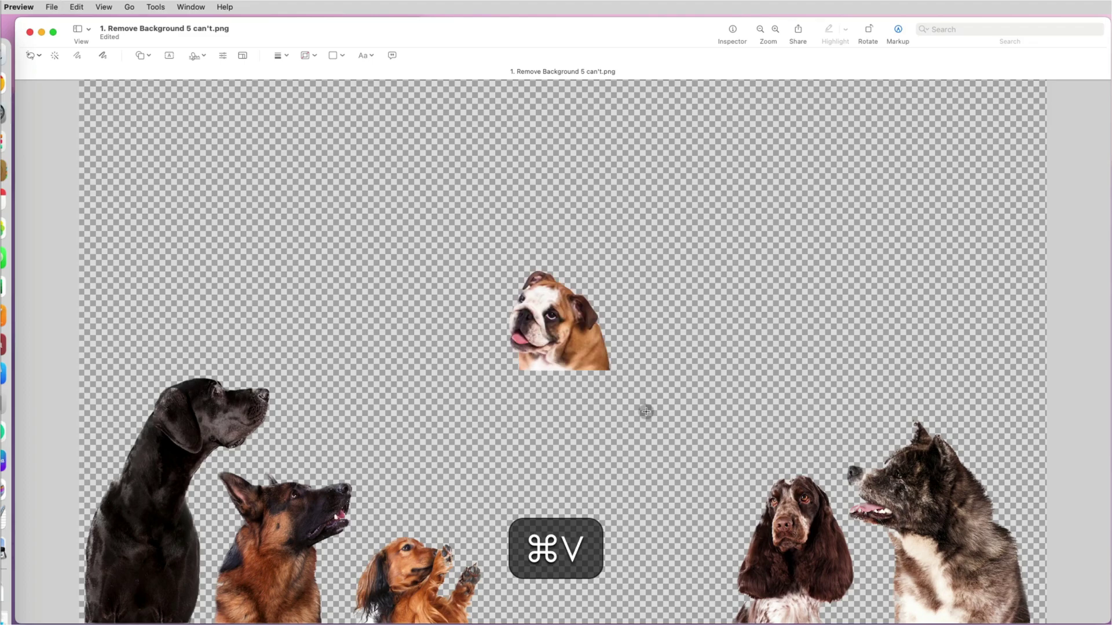
{"action": "left_click_drag", "start_coordinate": [575, 344], "coordinate": [675, 596]}
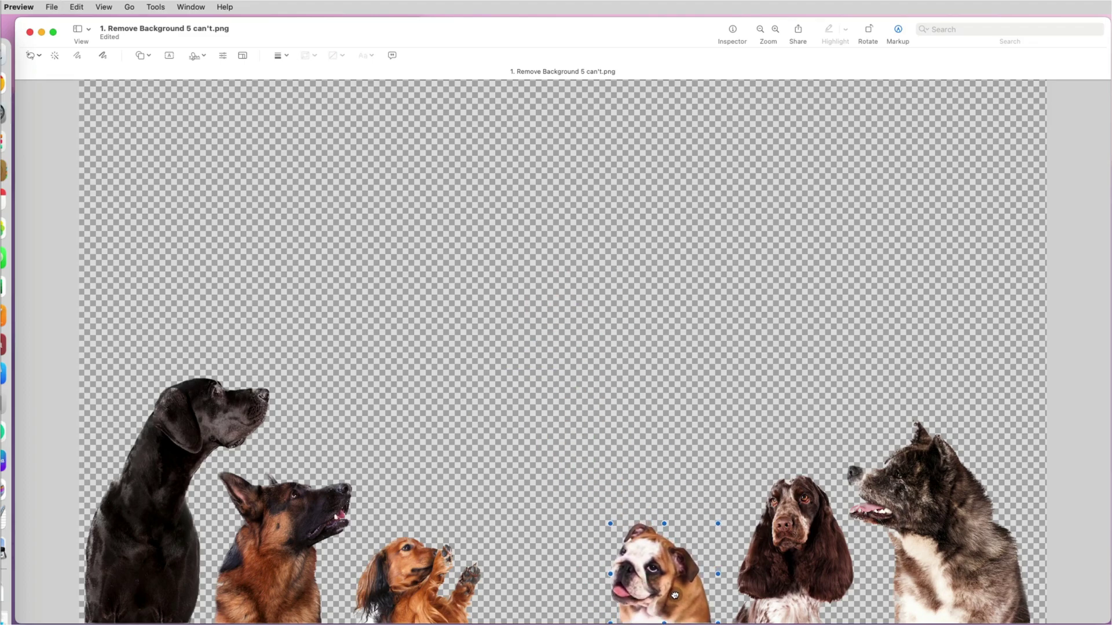
{"action": "left_click", "coordinate": [720, 432]}
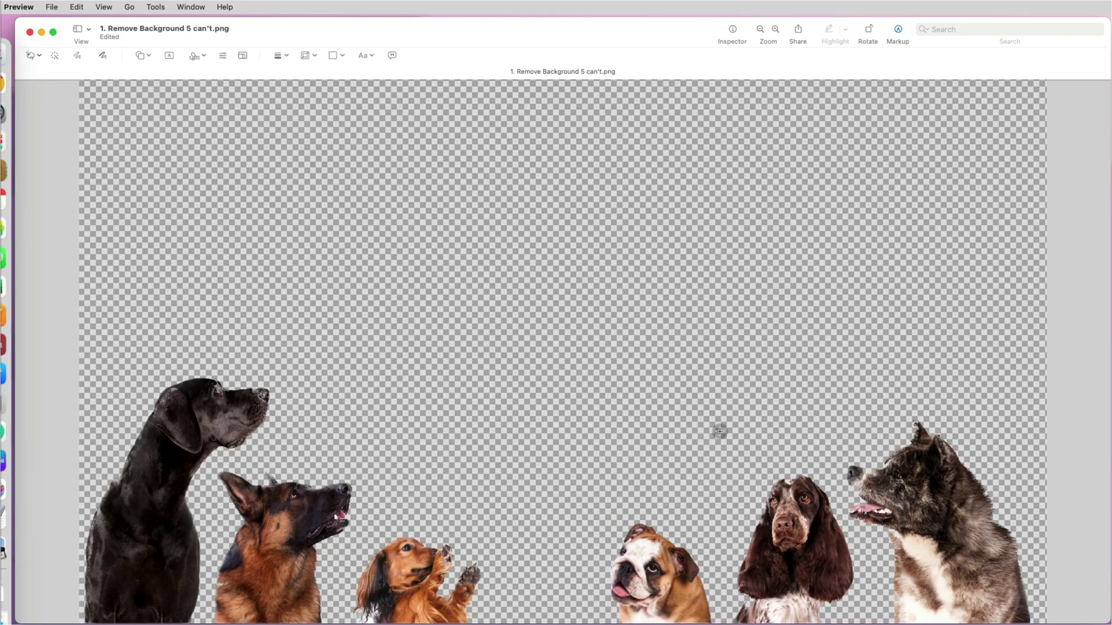